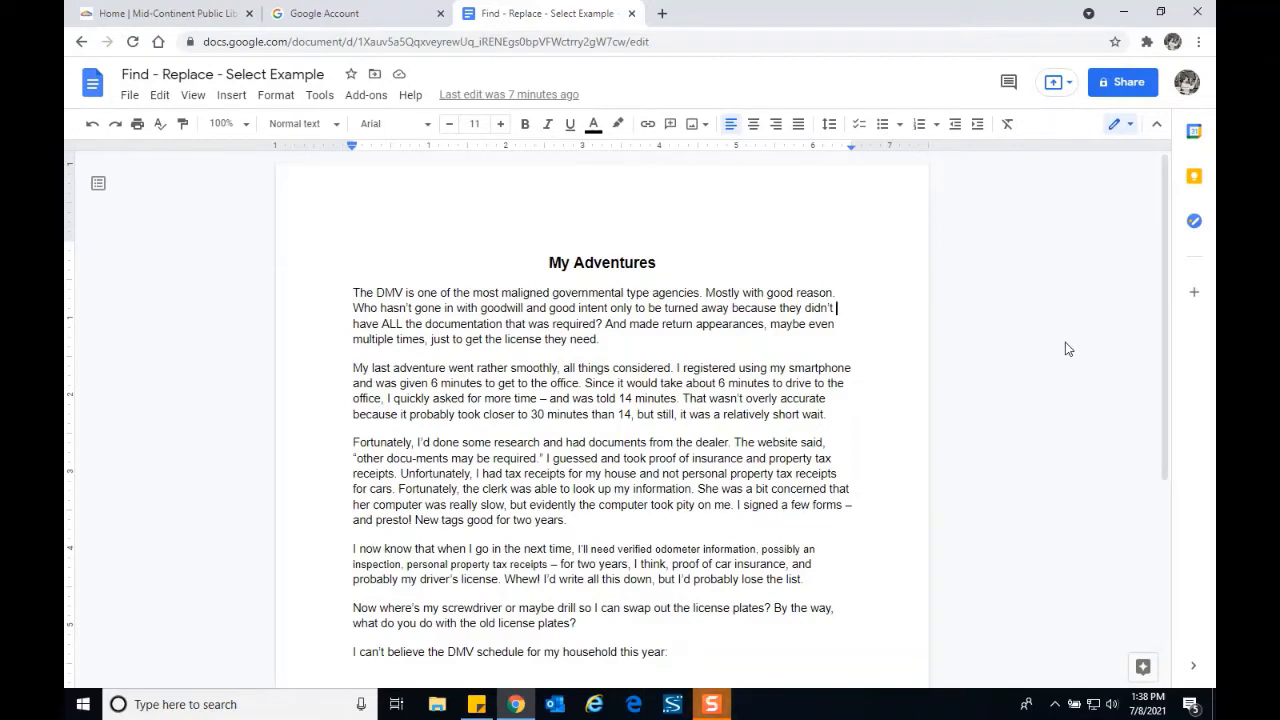
- Search the document for "receipt", step forward through the matches, and view the Find and replace options
key("ctrl+f")
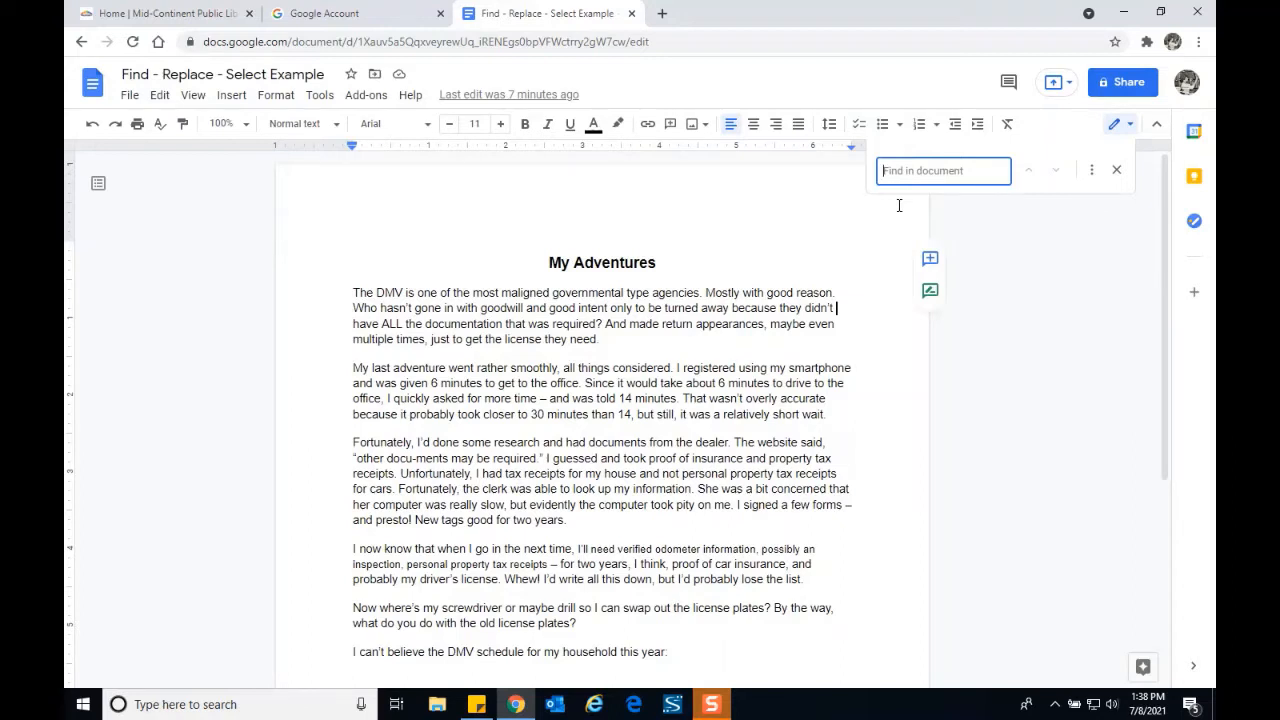
type("receipt")
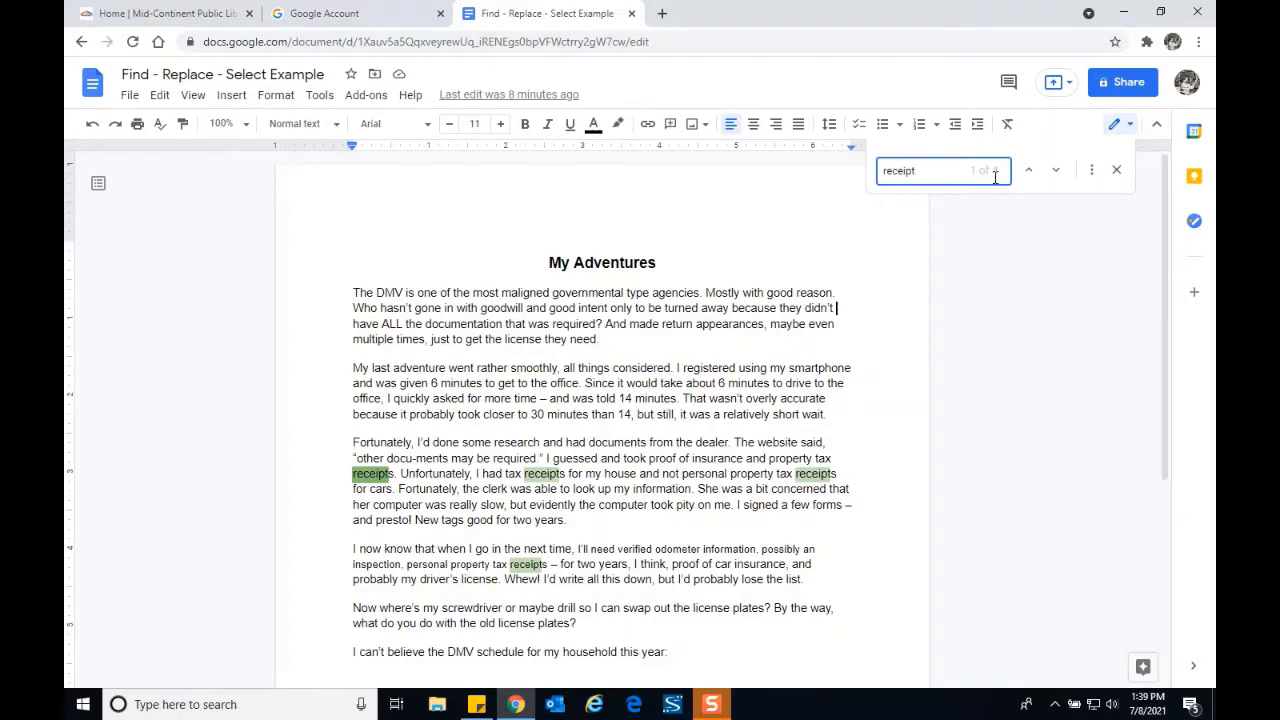
left_click(1056, 172)
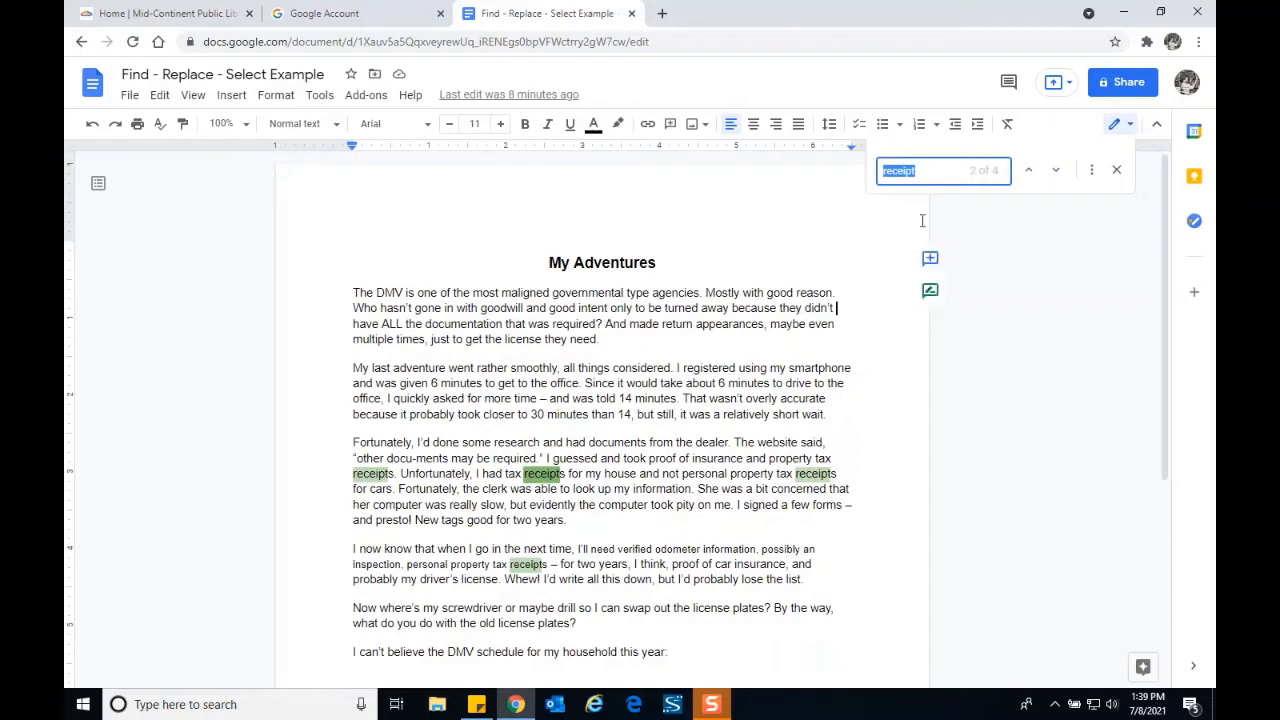
left_click(1057, 182)
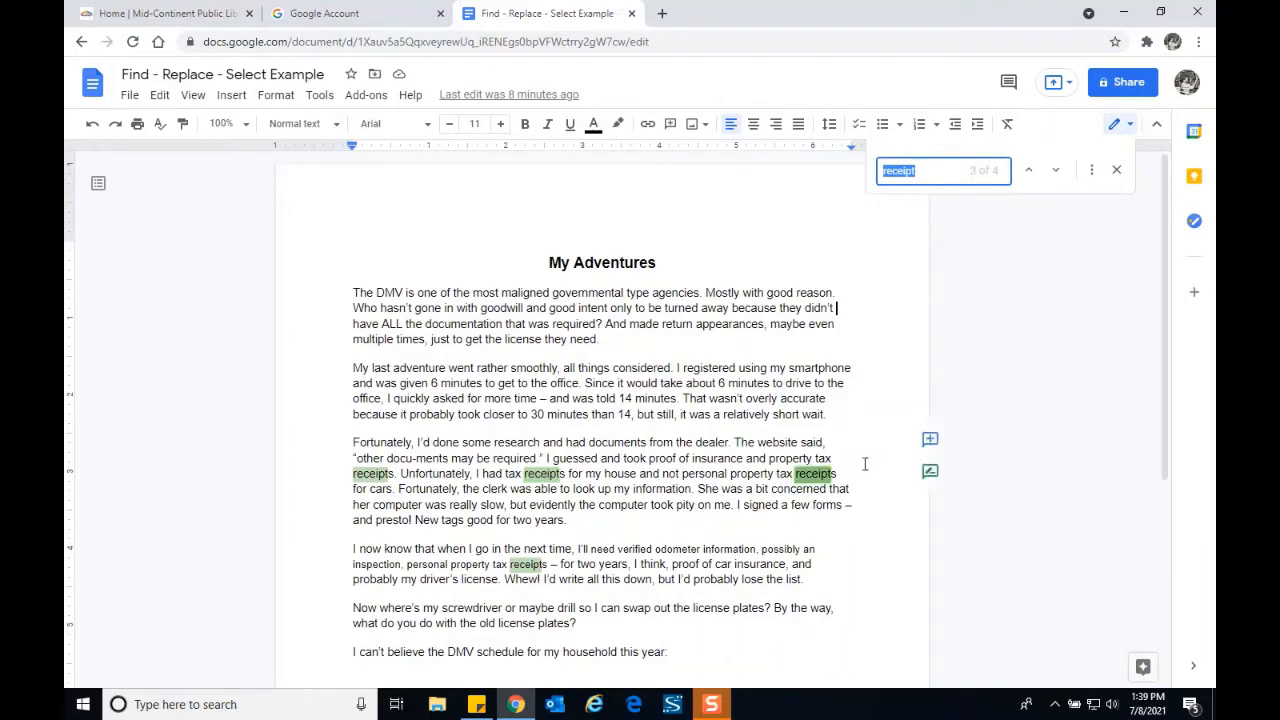
left_click(1056, 172)
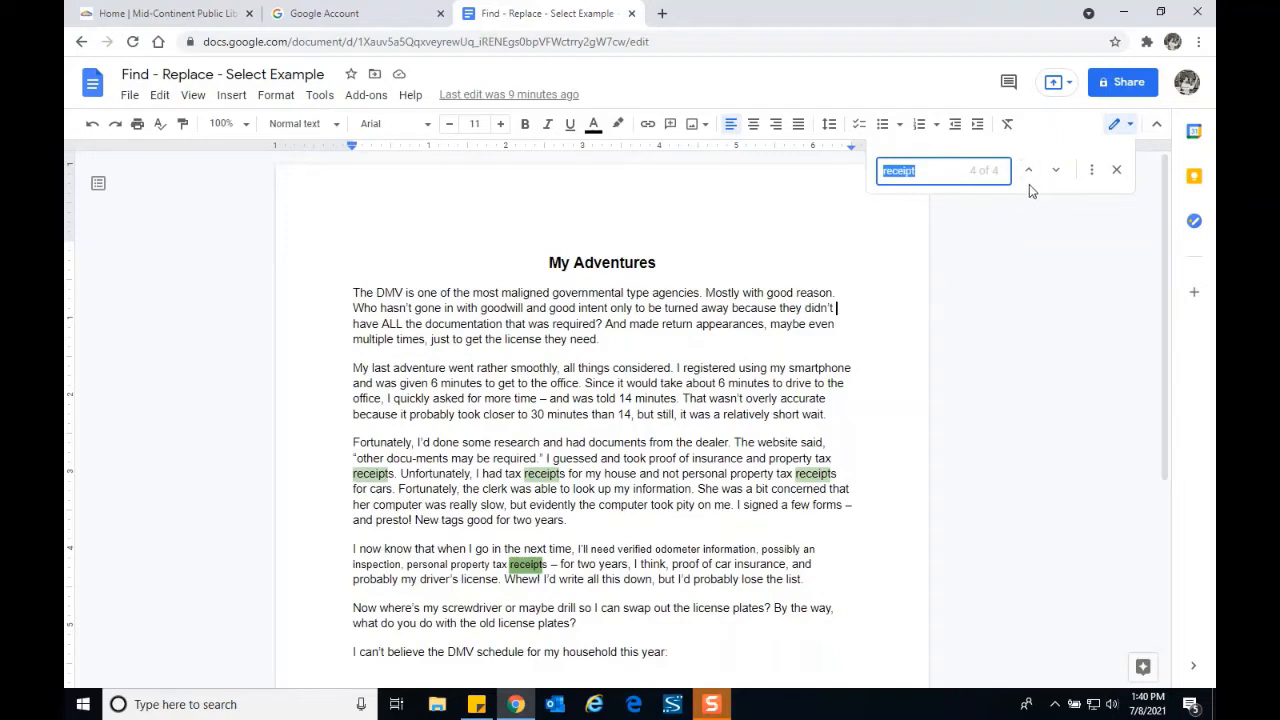
left_click(1093, 175)
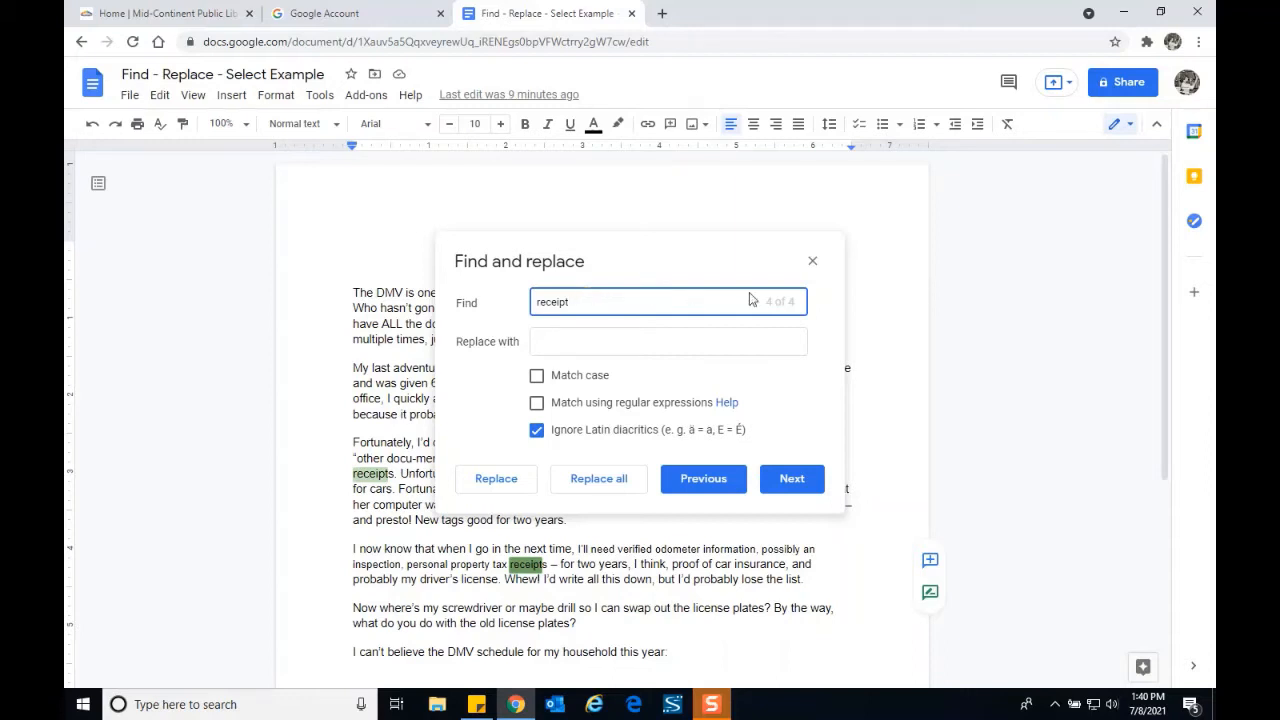
left_click(812, 263)
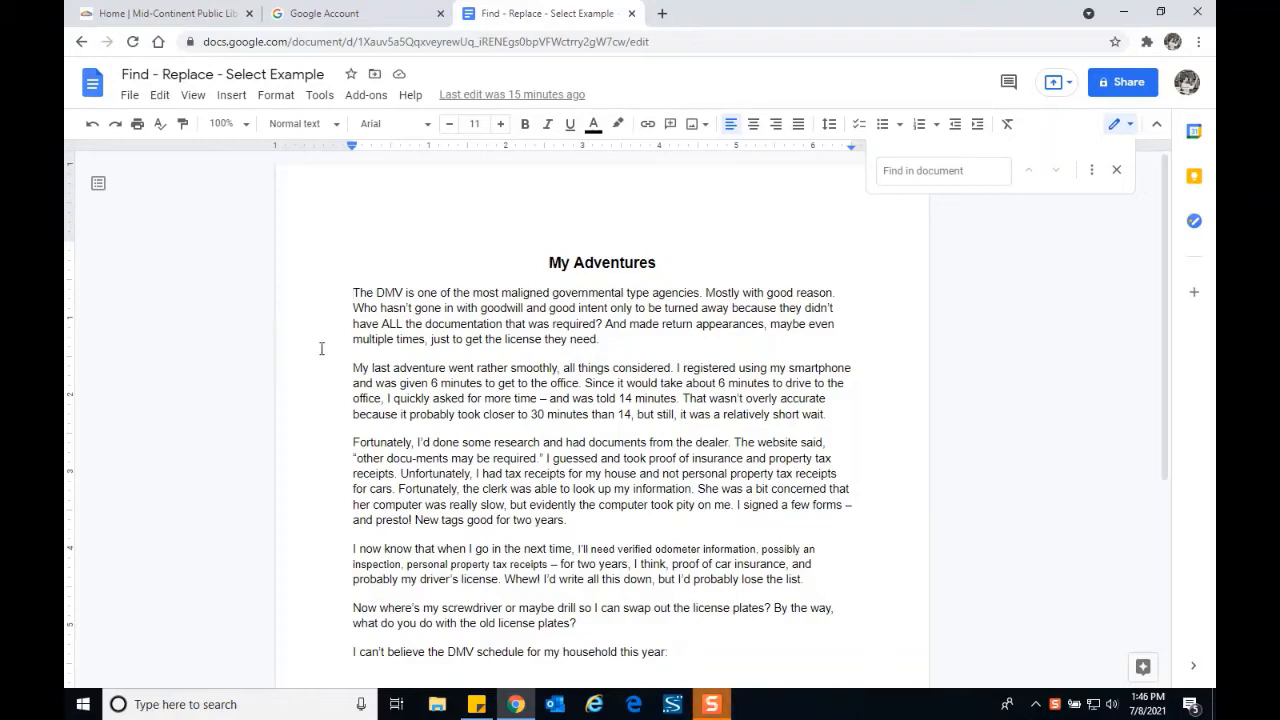
- Reopen Find and replace, shift the dialog slightly, and clear the previous search term
left_click(166, 100)
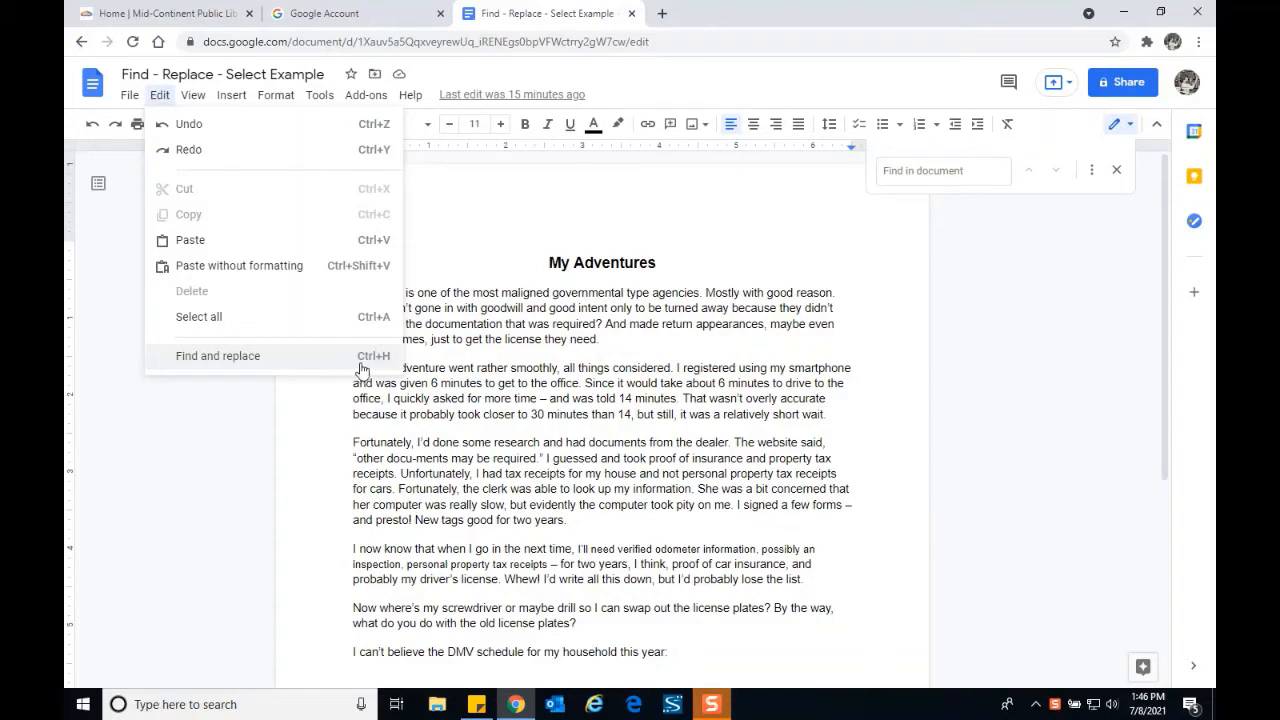
left_click(236, 360)
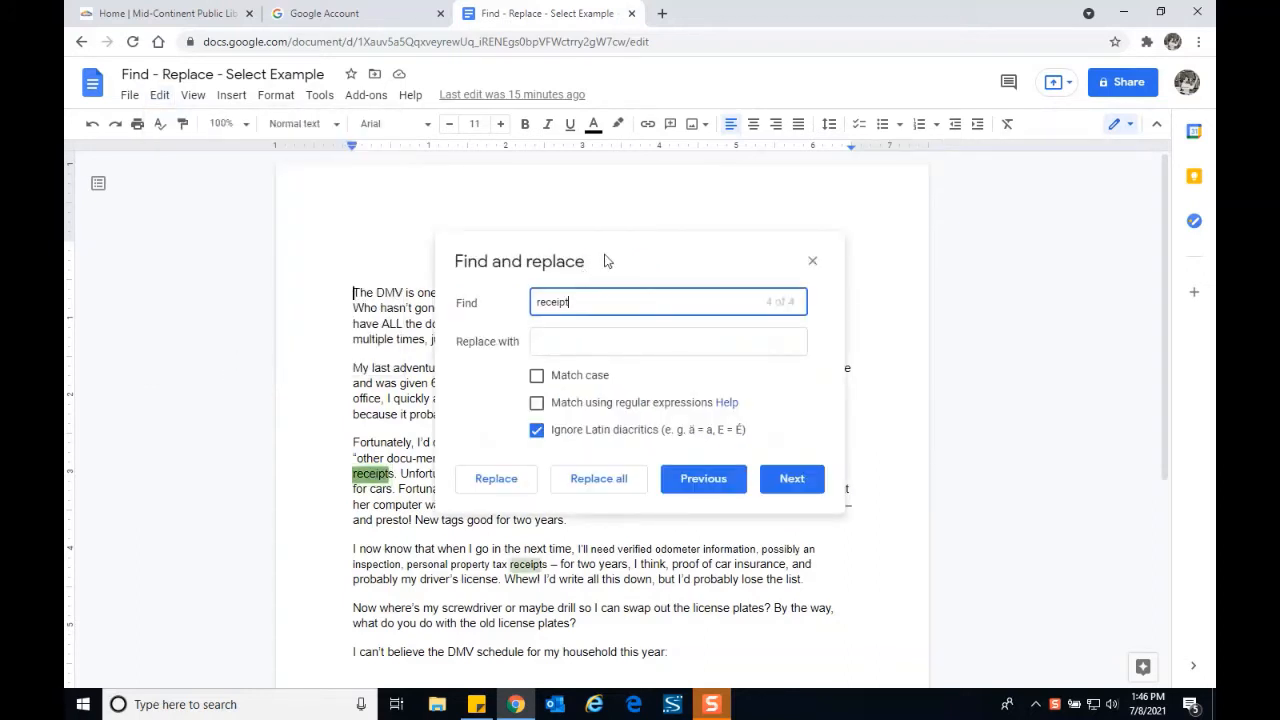
left_click_drag(601, 254, 592, 218)
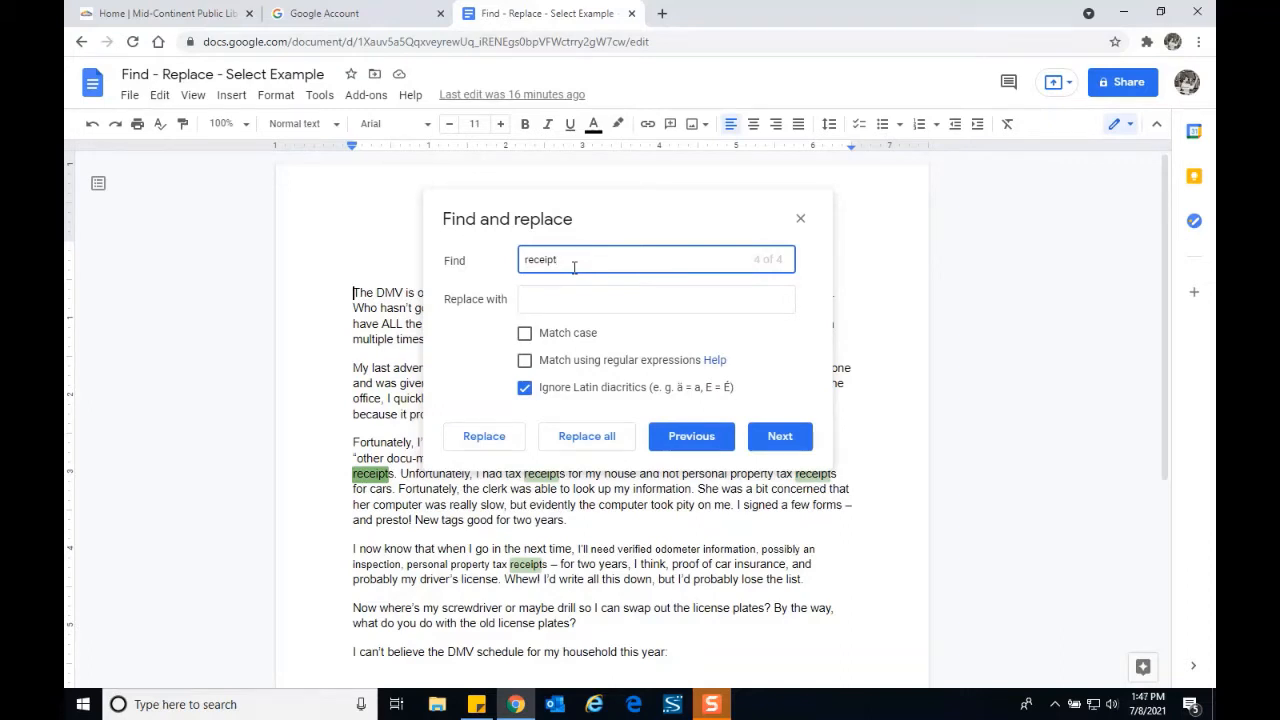
key("BackSpace")
key("BackSpace")
key("BackSpace")
key("BackSpace")
key("BackSpace")
key("BackSpace")
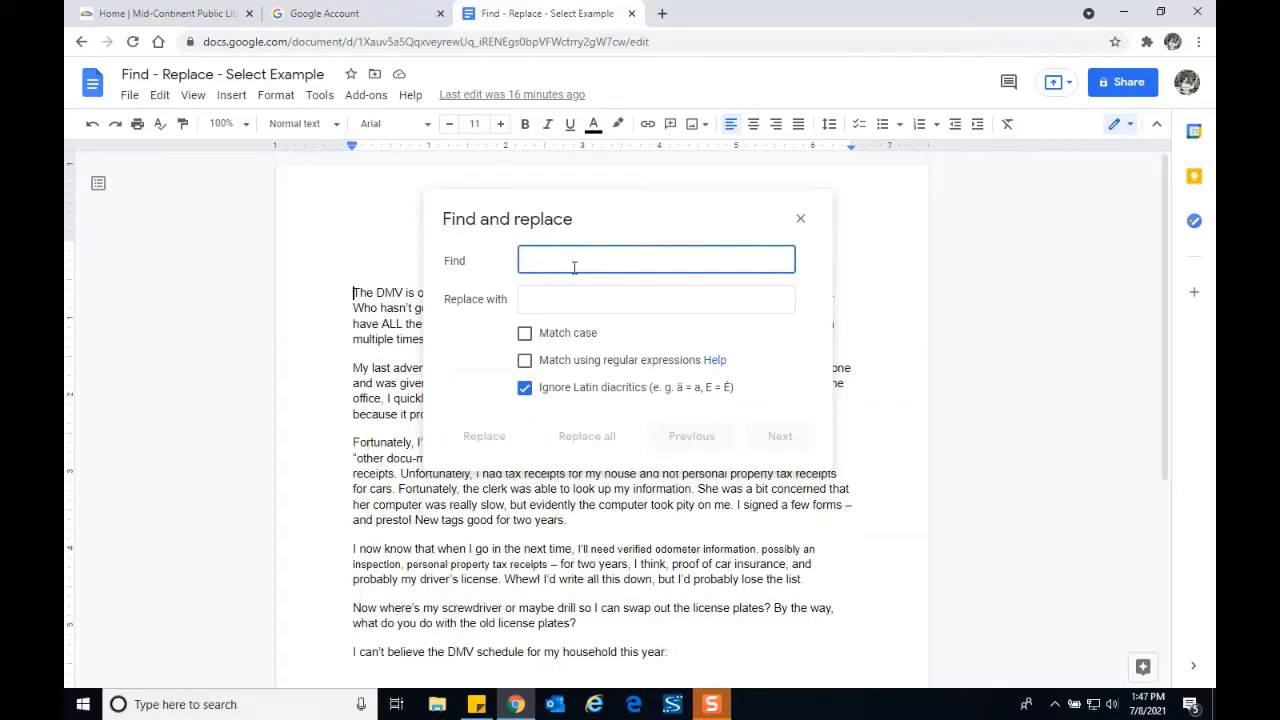
- Move the Find and replace dialog off the document text and search for "license"
left_click(635, 188)
left_click_drag(665, 228, 999, 196)
left_click(866, 227)
left_click(866, 227)
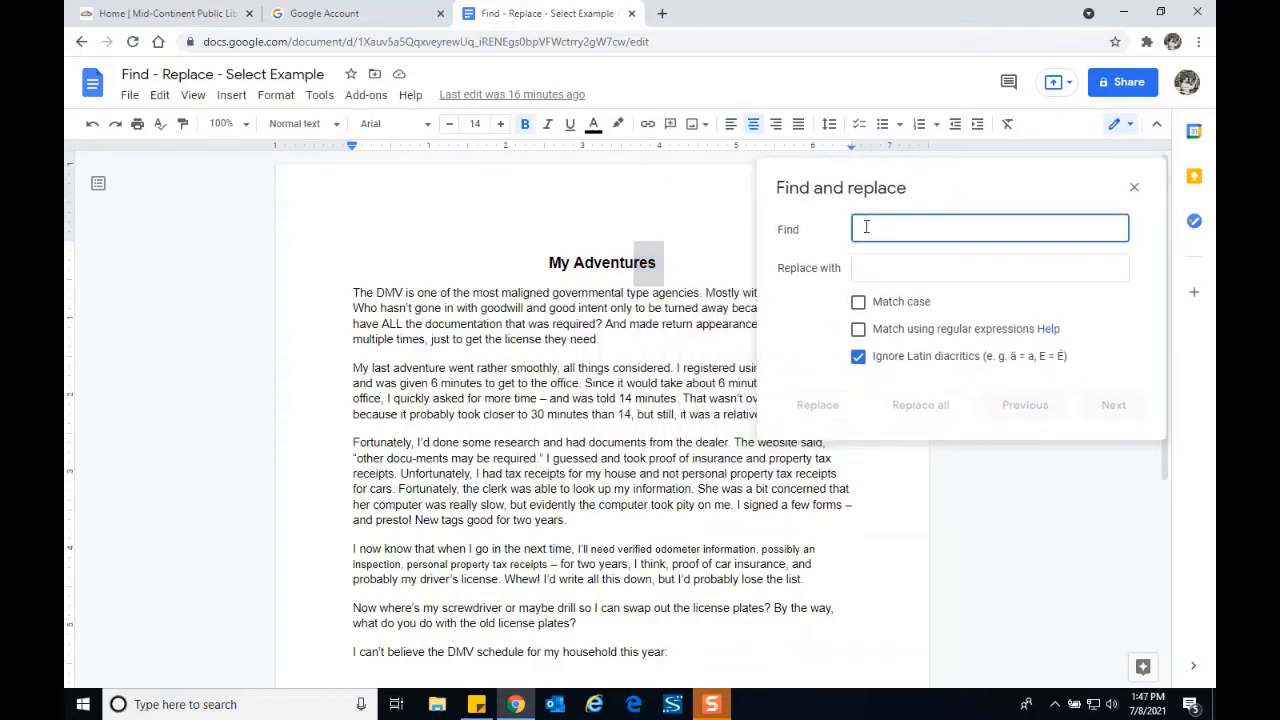
type("li")
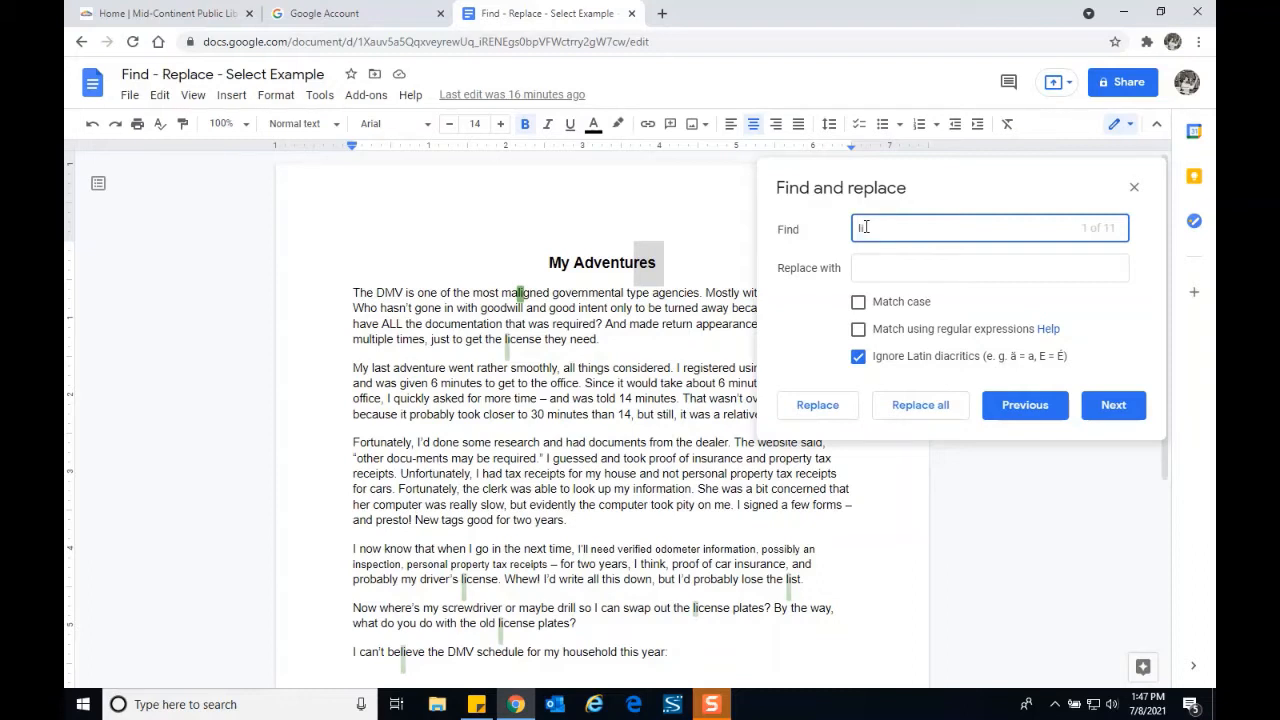
type("c")
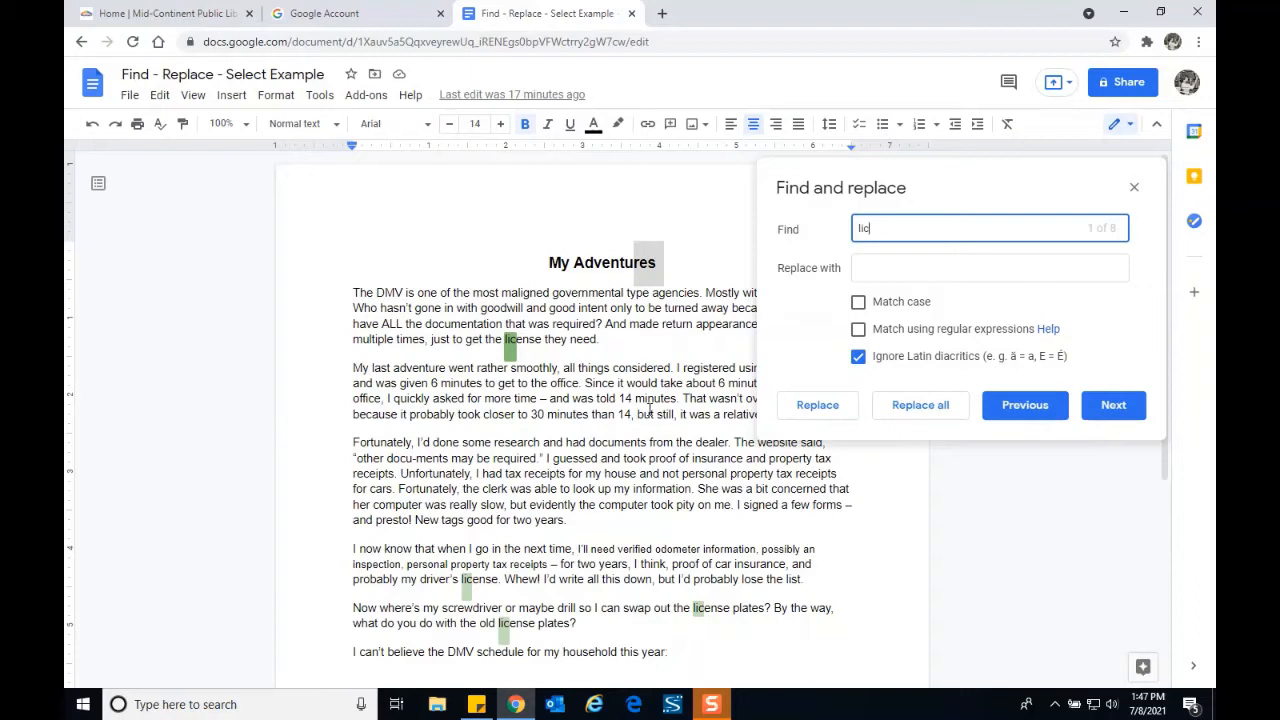
type("en")
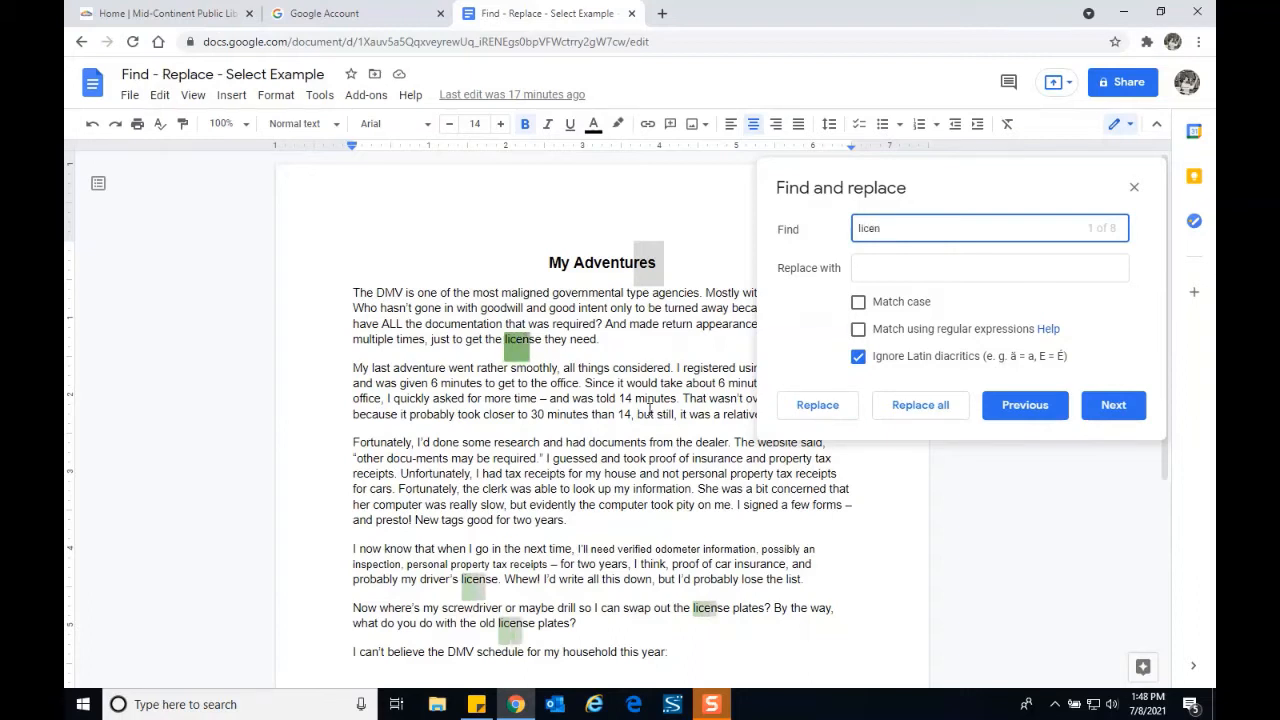
type("se")
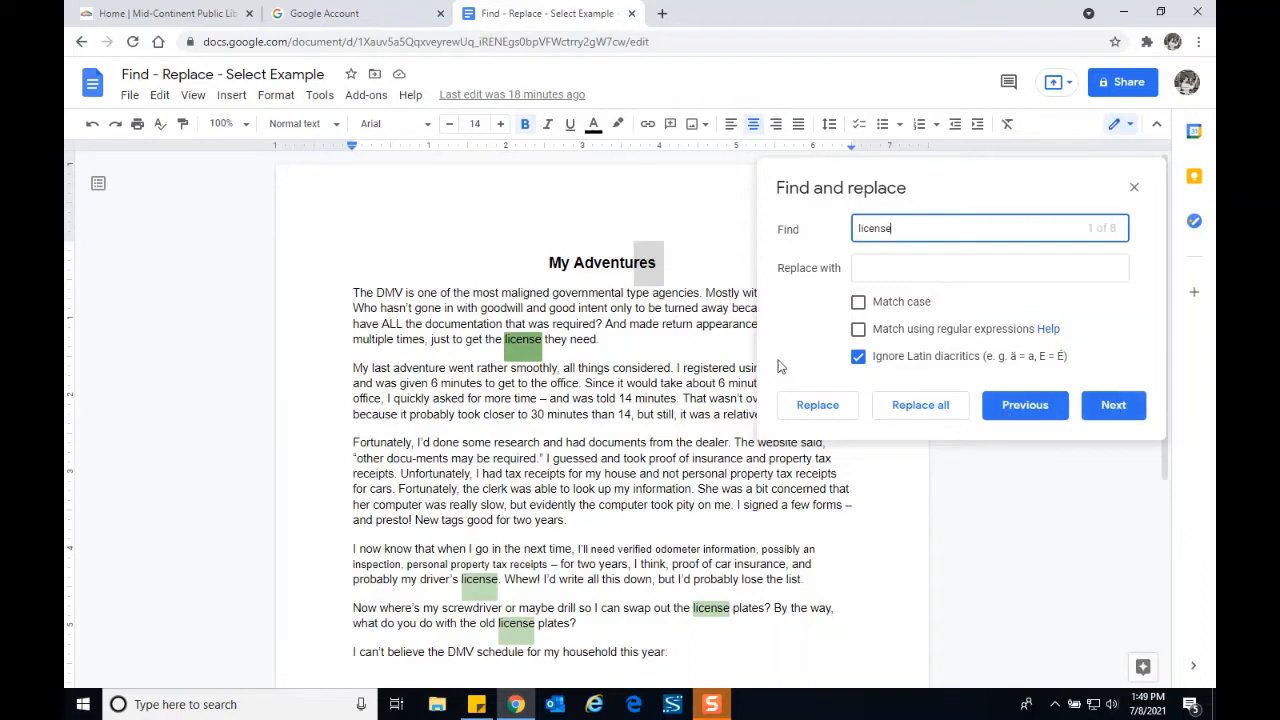
- Step forward through the "license" matches to the July "driver's license" entry
left_click(1111, 420)
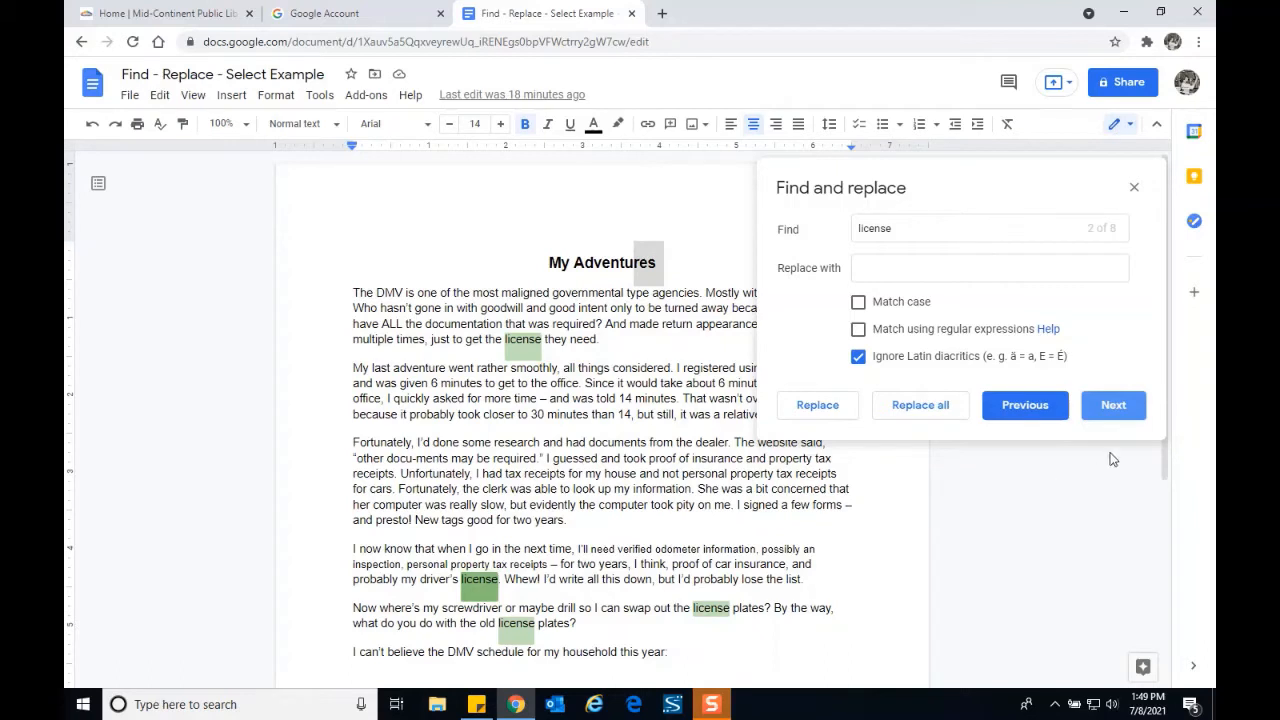
left_click(1117, 407)
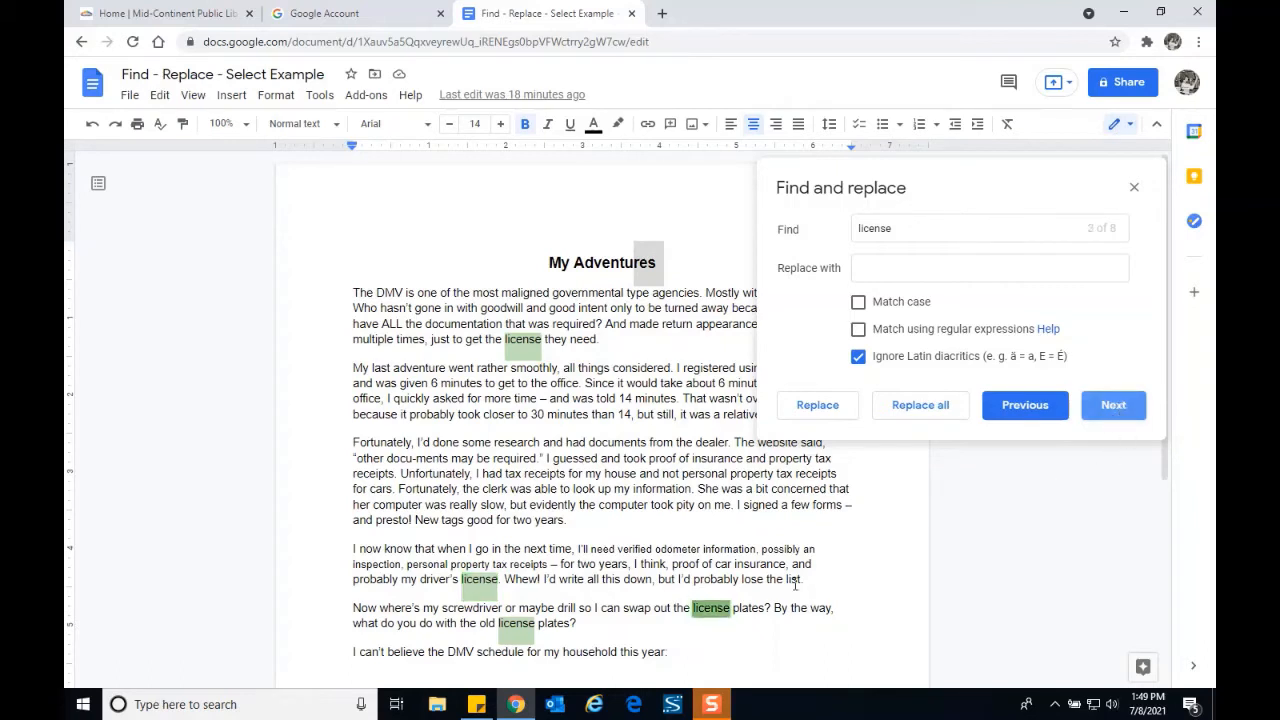
left_click(1115, 407)
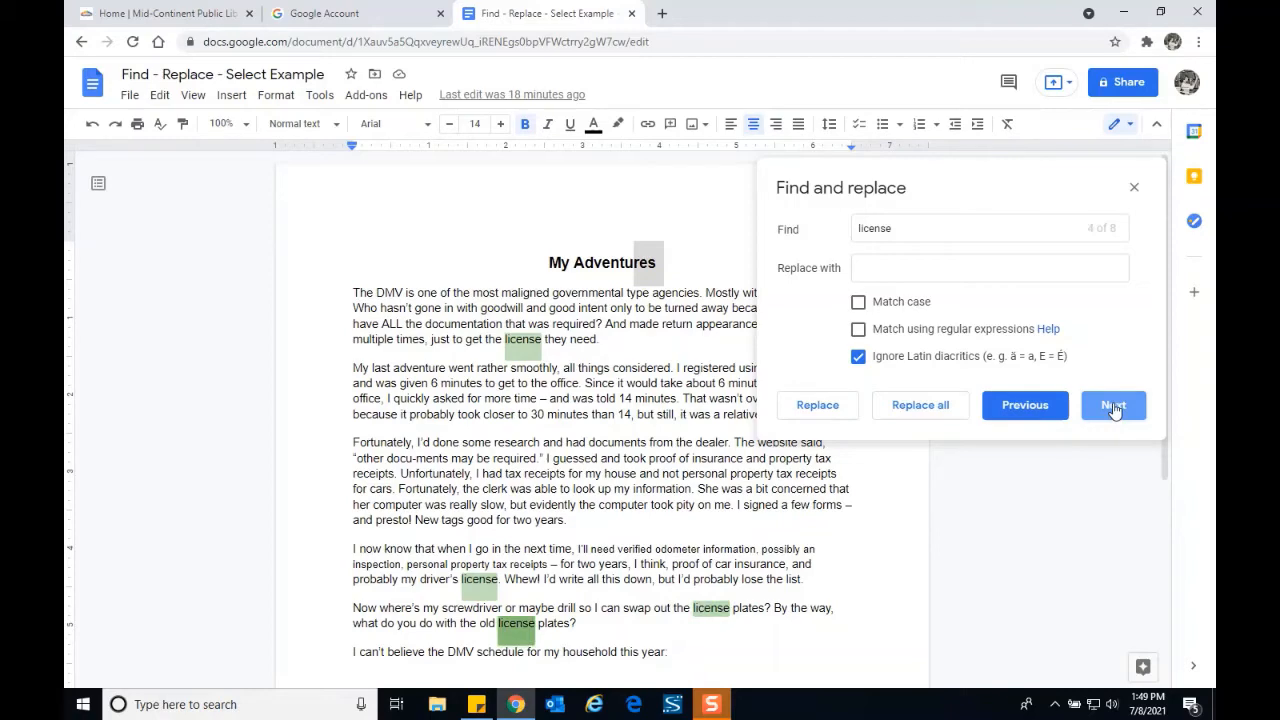
left_click(1115, 407)
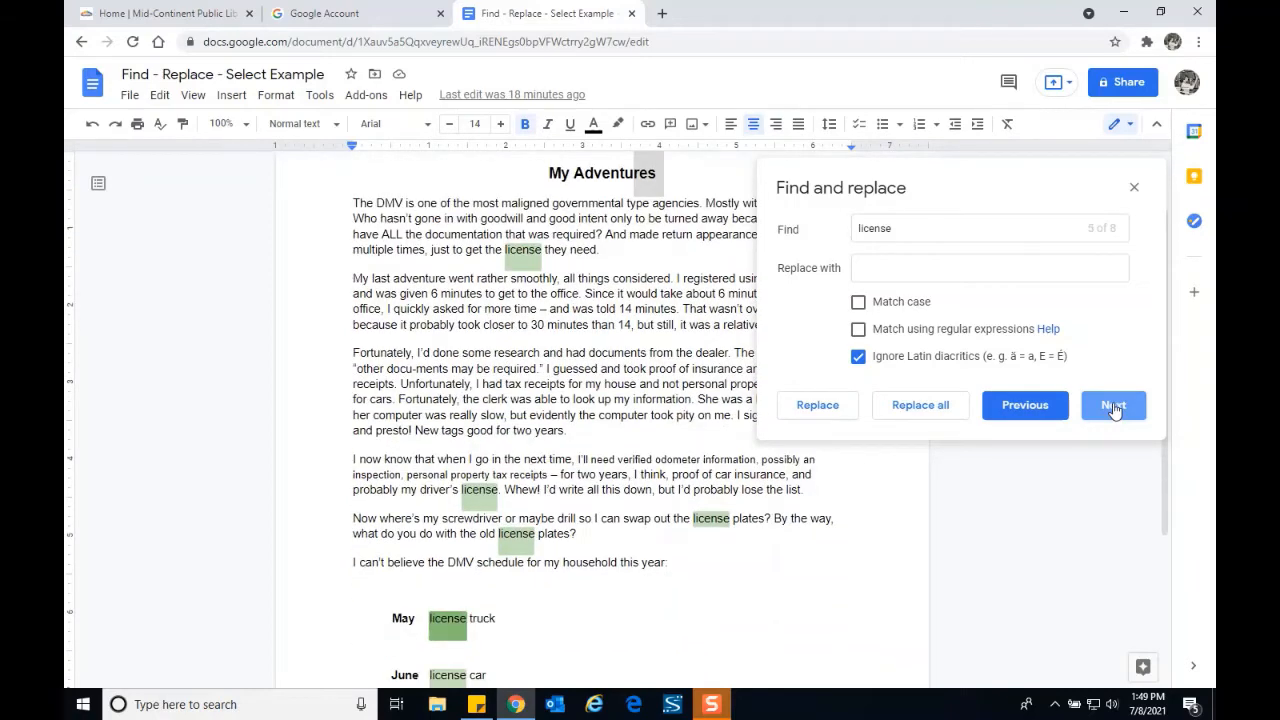
left_click(1115, 407)
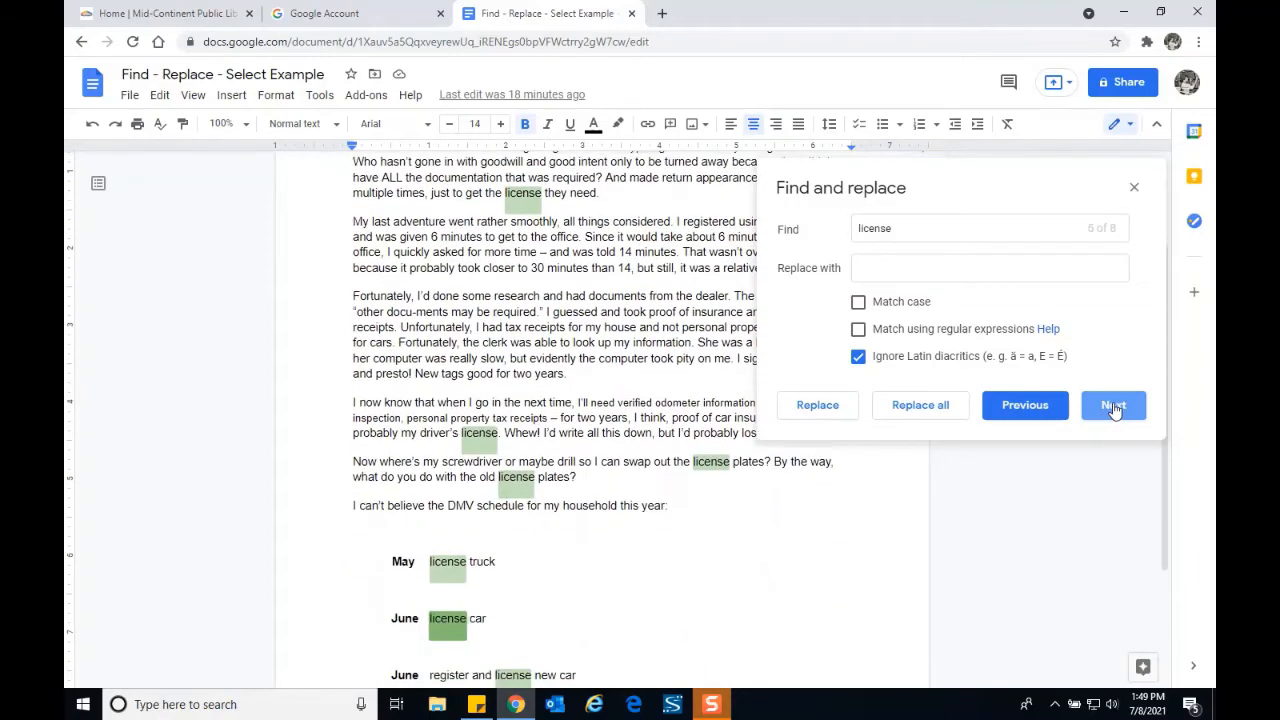
left_click(1115, 407)
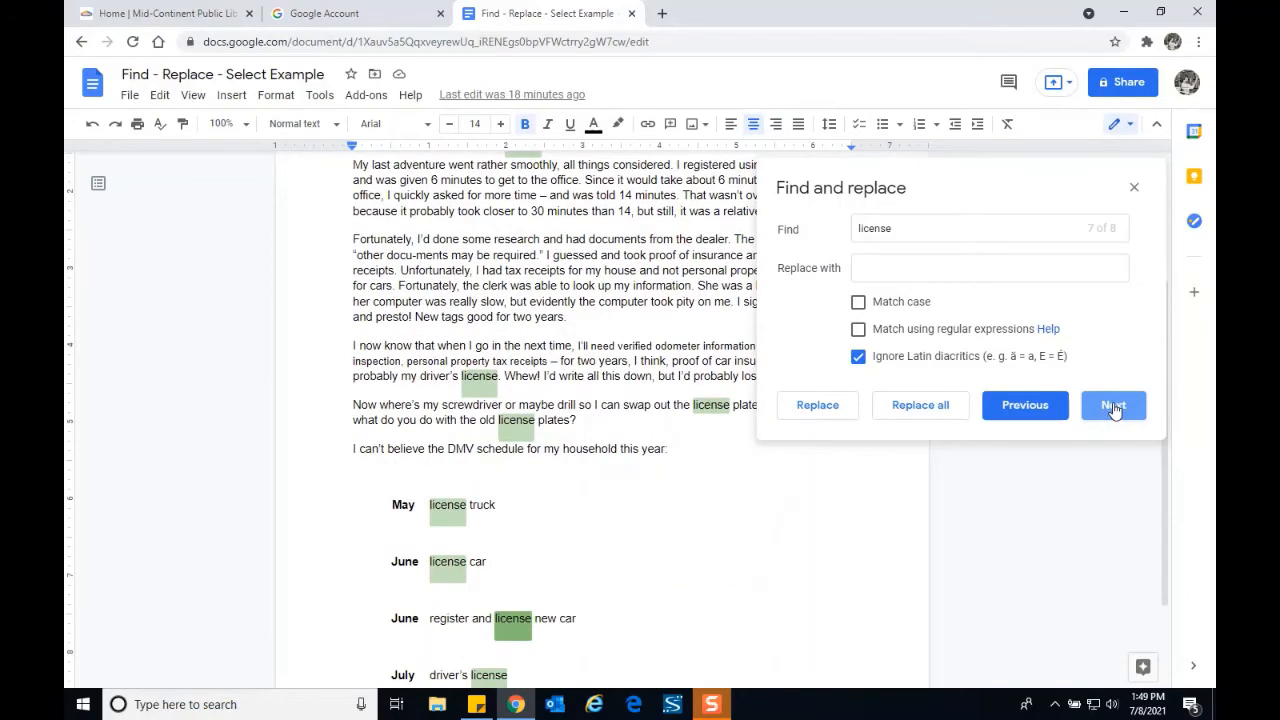
left_click(1115, 407)
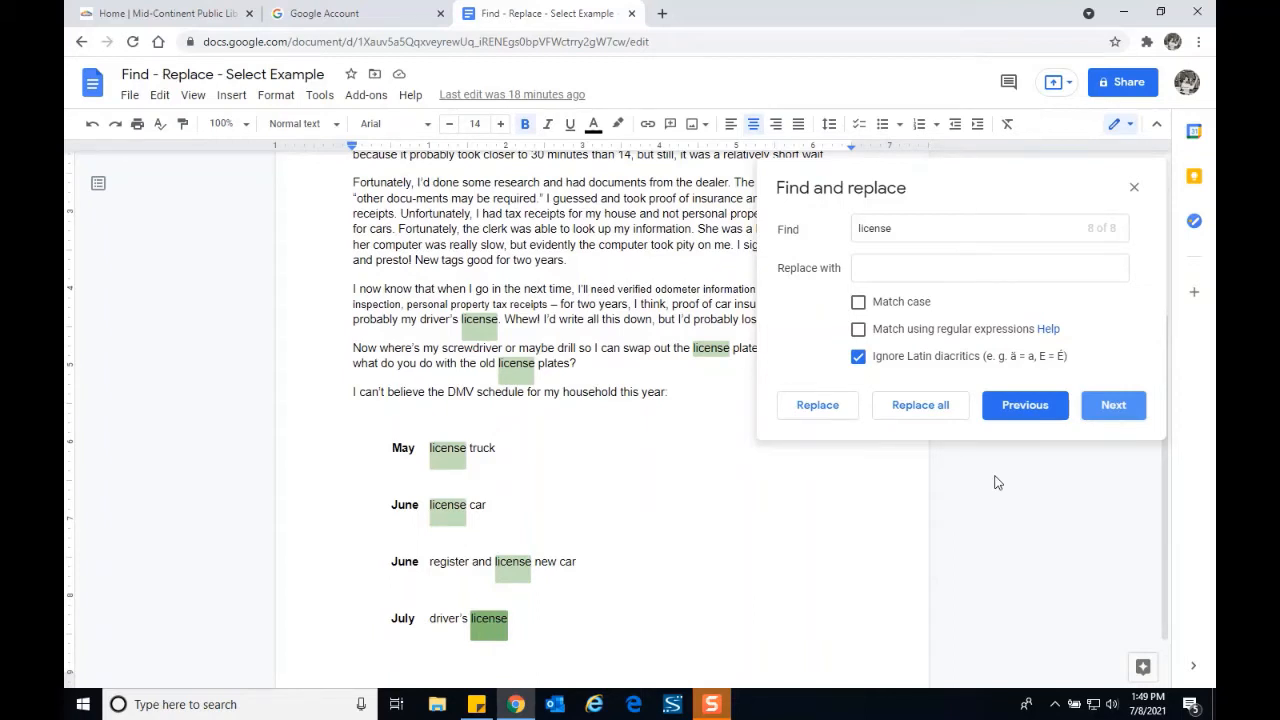
- Step back four "license" matches from the July entry
left_click(1018, 411)
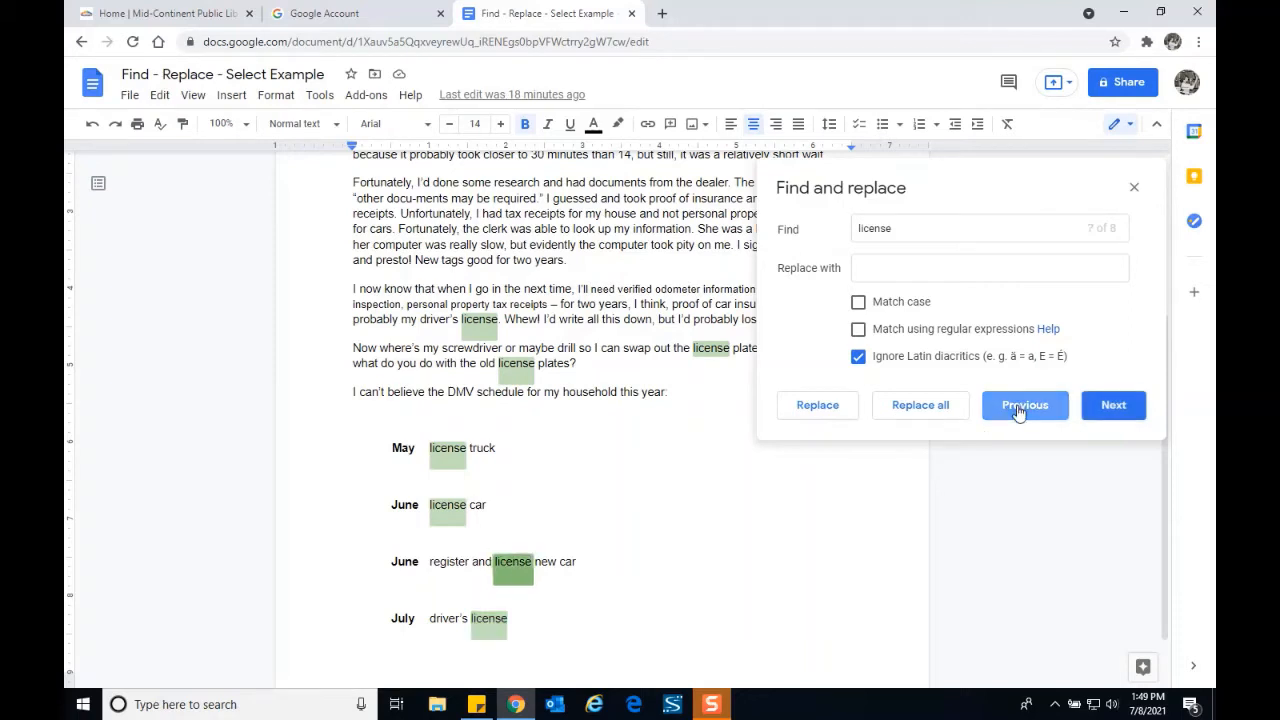
left_click(1018, 411)
left_click(1018, 411)
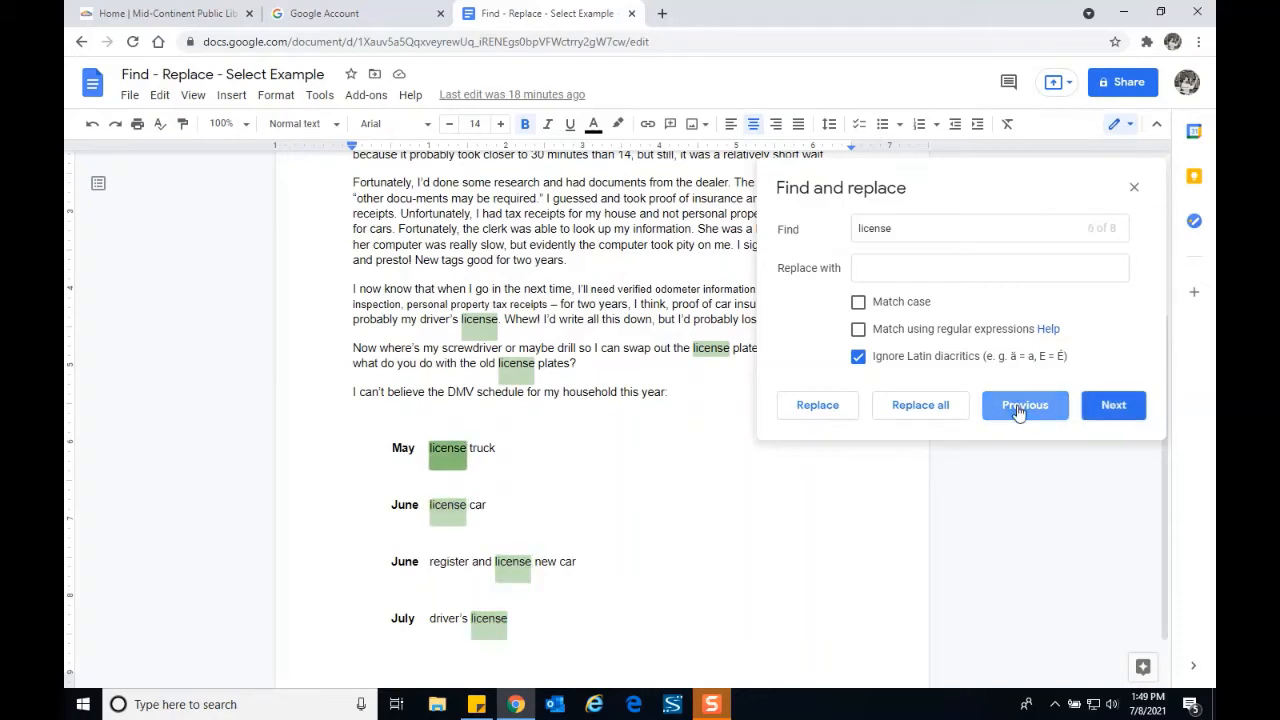
left_click(1018, 411)
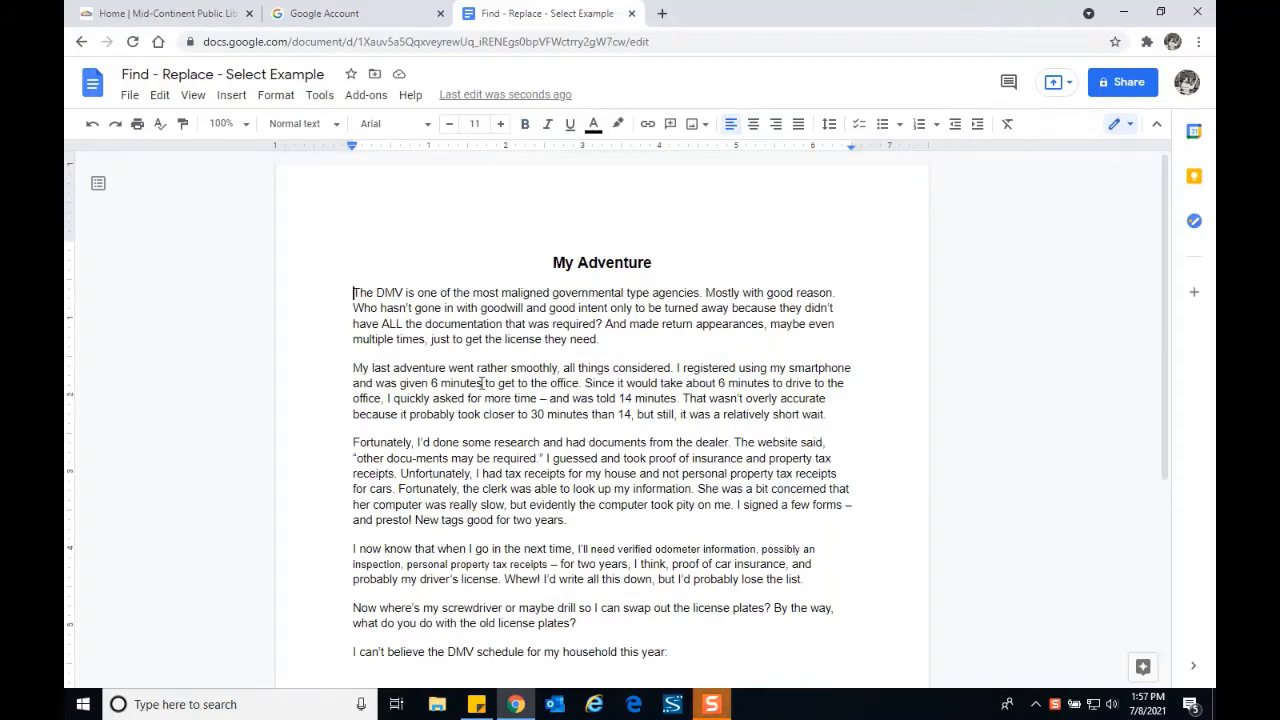
- Search for "dmv" in Find and replace instead of the previous term, and move the dialog off the text
left_click(165, 97)
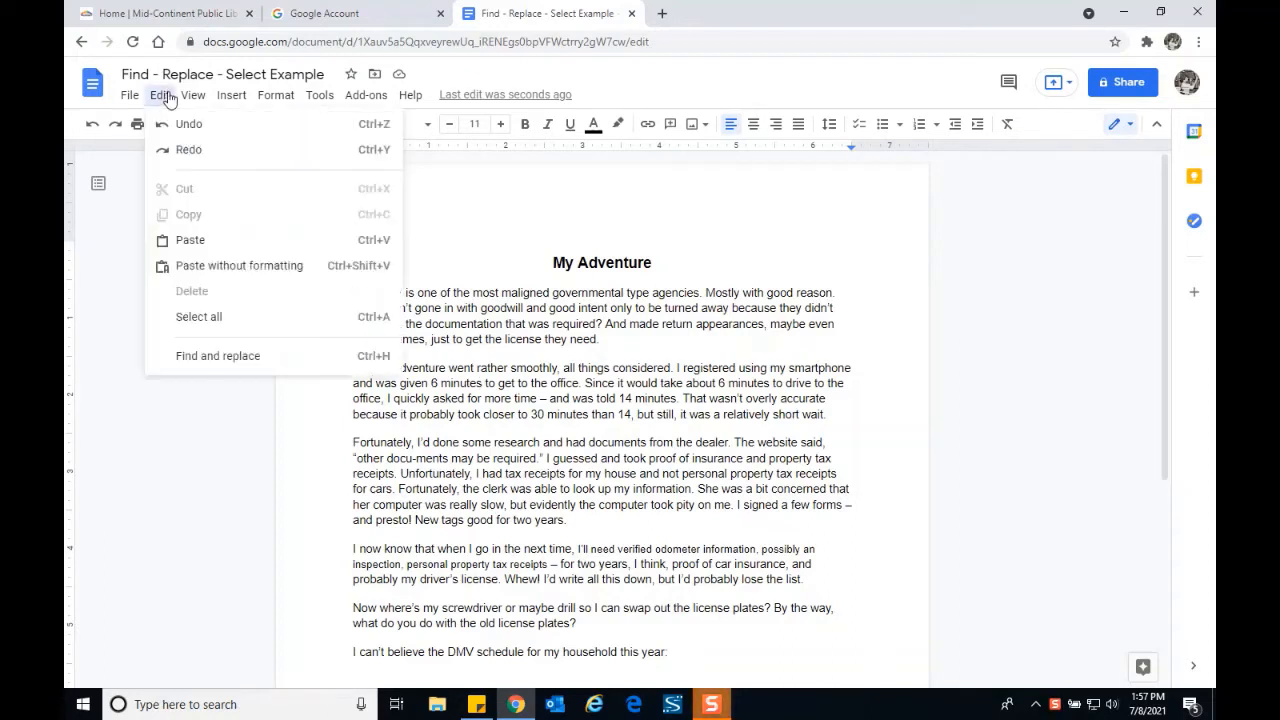
left_click(205, 358)
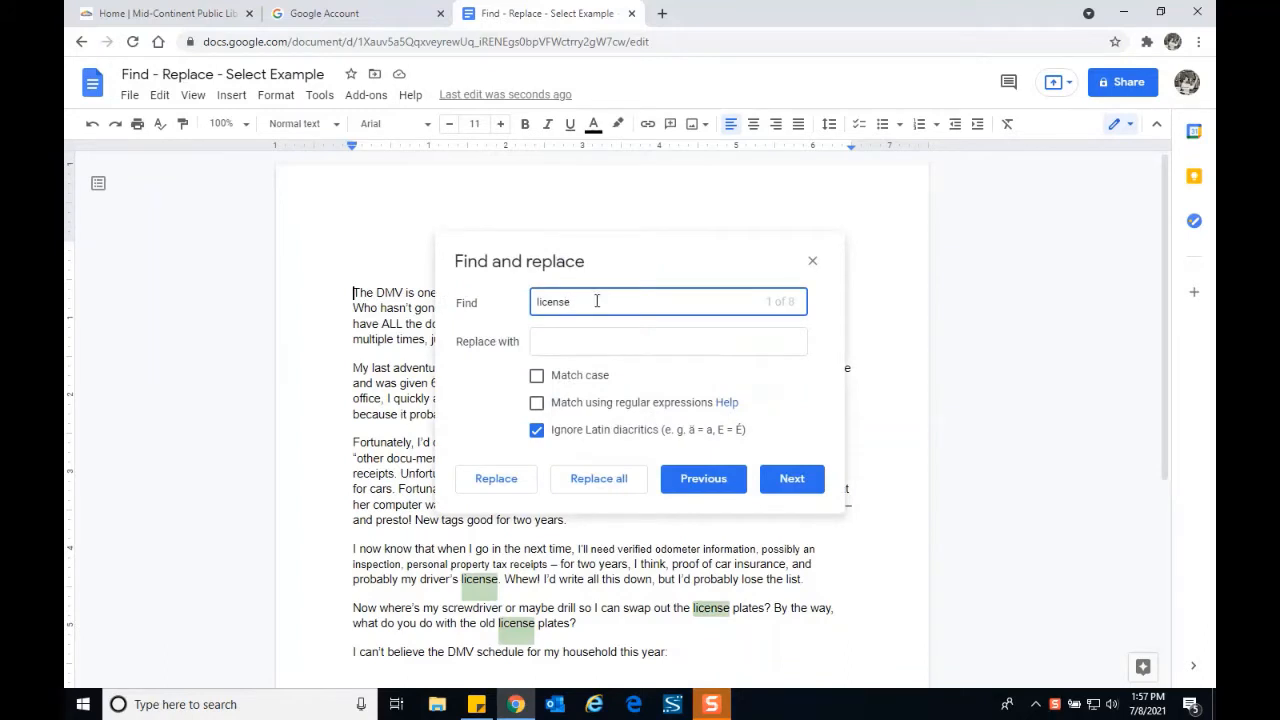
key("BackSpace")
key("BackSpace")
key("BackSpace")
key("BackSpace")
key("BackSpace")
key("BackSpace")
key("BackSpace")
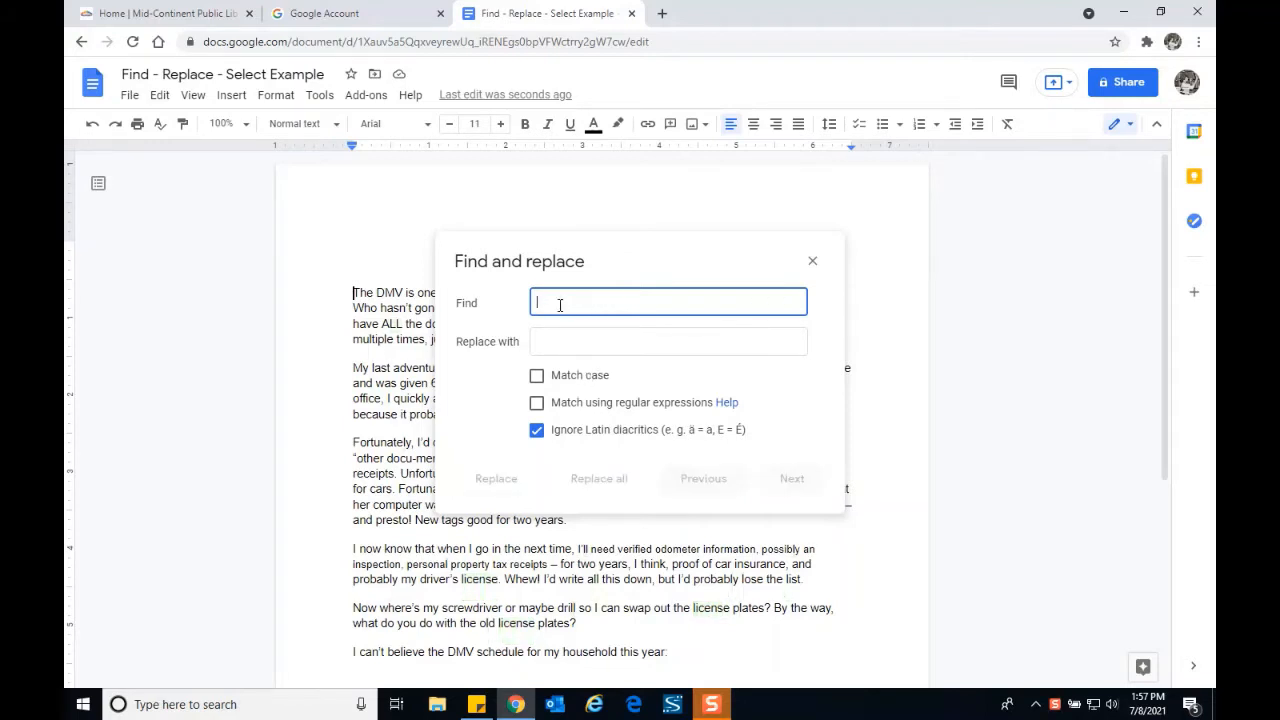
type("dmv")
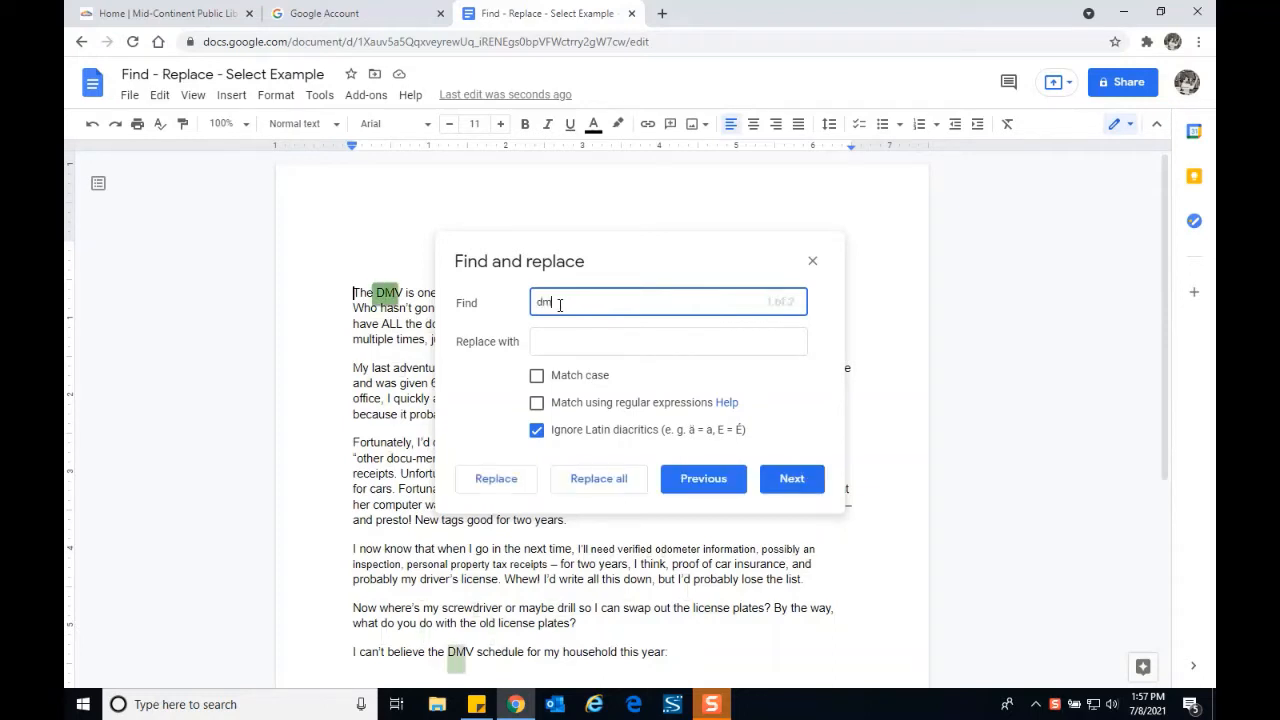
left_click(563, 251)
left_click_drag(749, 263, 1122, 160)
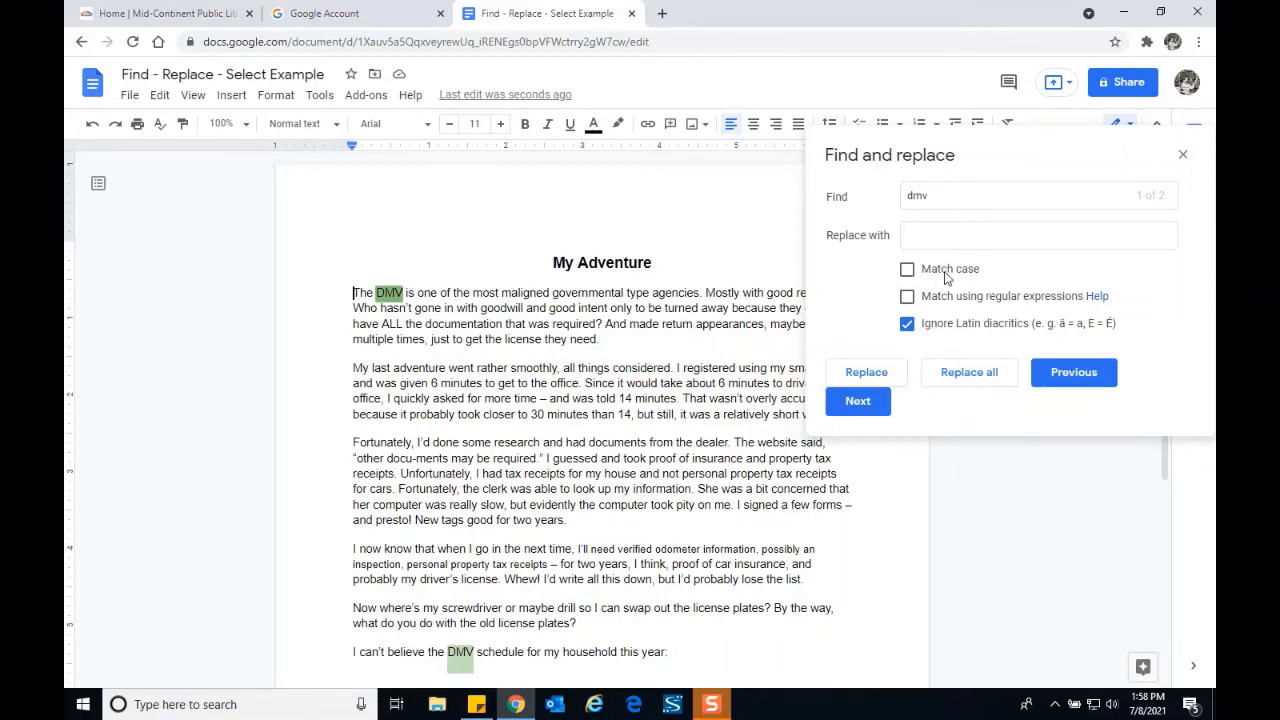
- Search for uppercase "DMV" with Match case enabled, and switch Match case back off
left_click(906, 272)
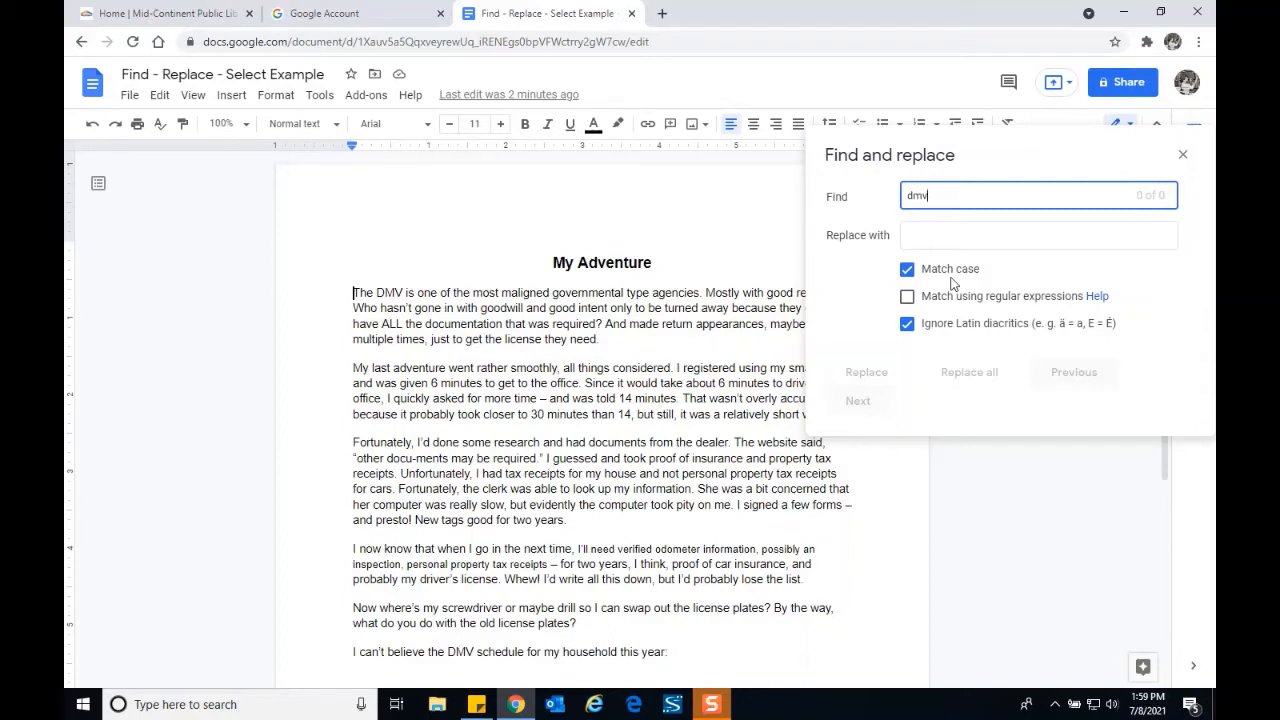
left_click_drag(938, 195, 906, 199)
type("DMV")
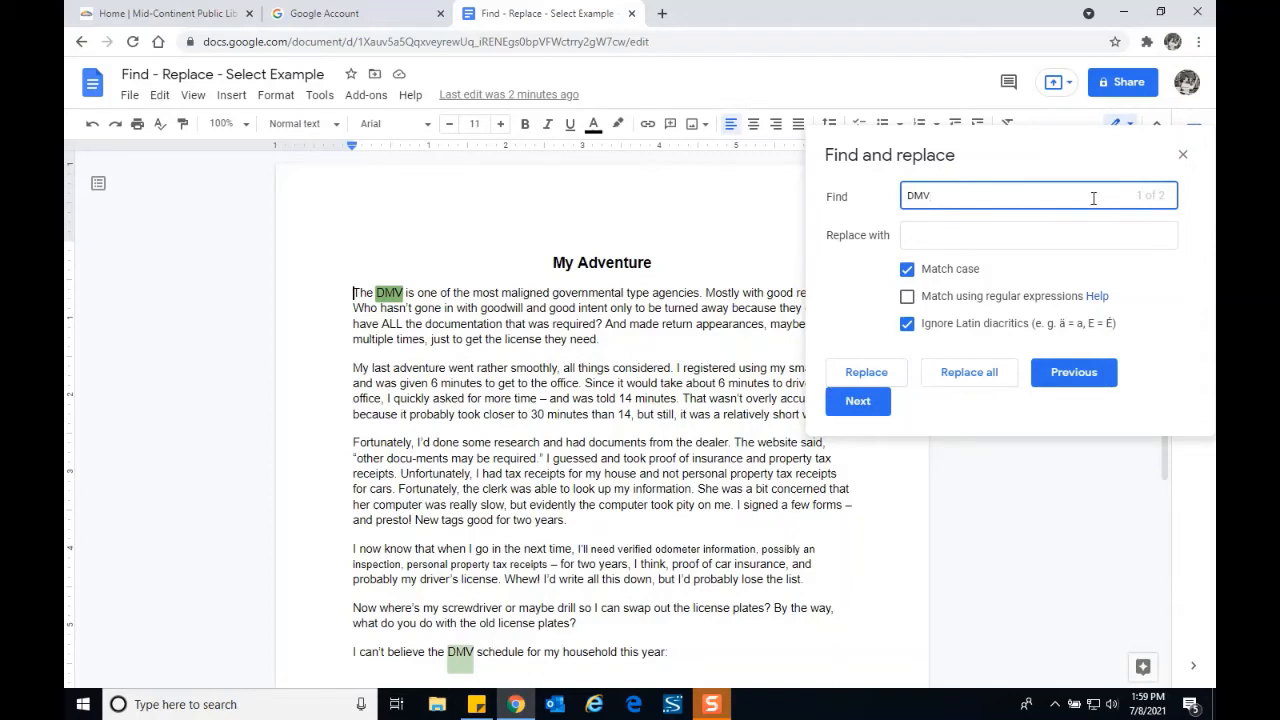
left_click(907, 272)
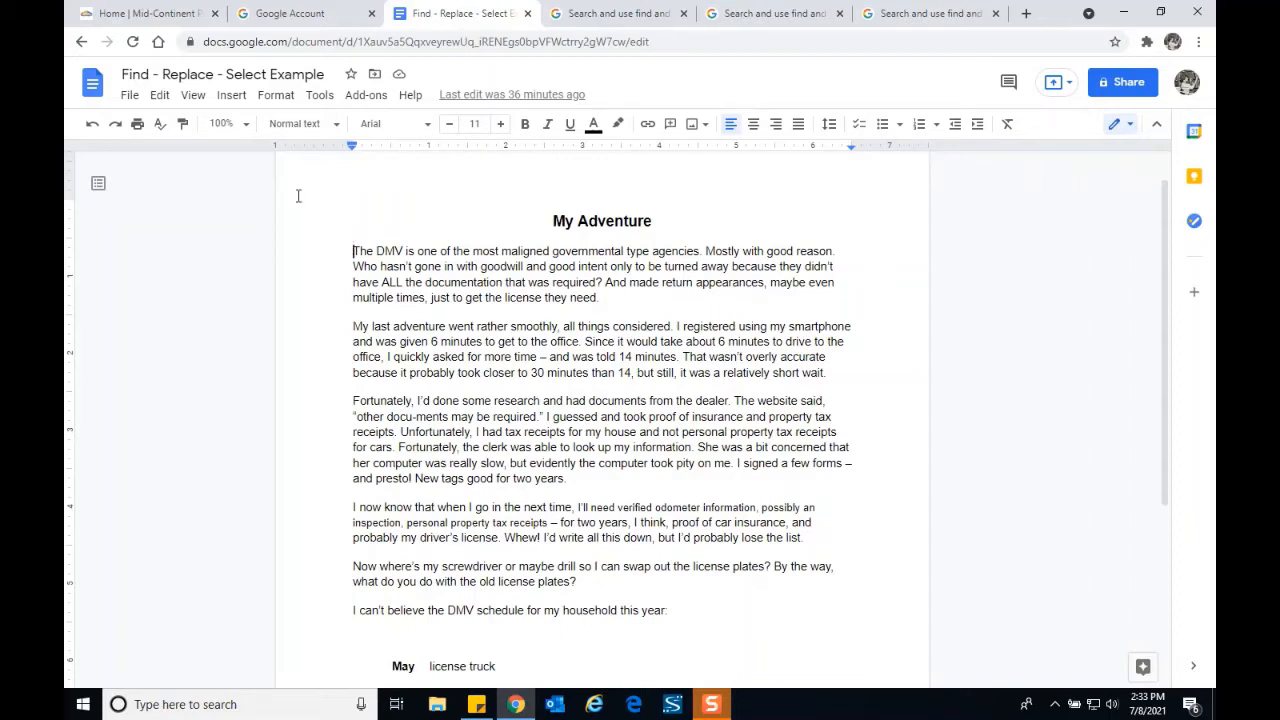
- Search for "wt" in Find and replace, move the dialog off the text, and enable matching using regular expressions
left_click(163, 97)
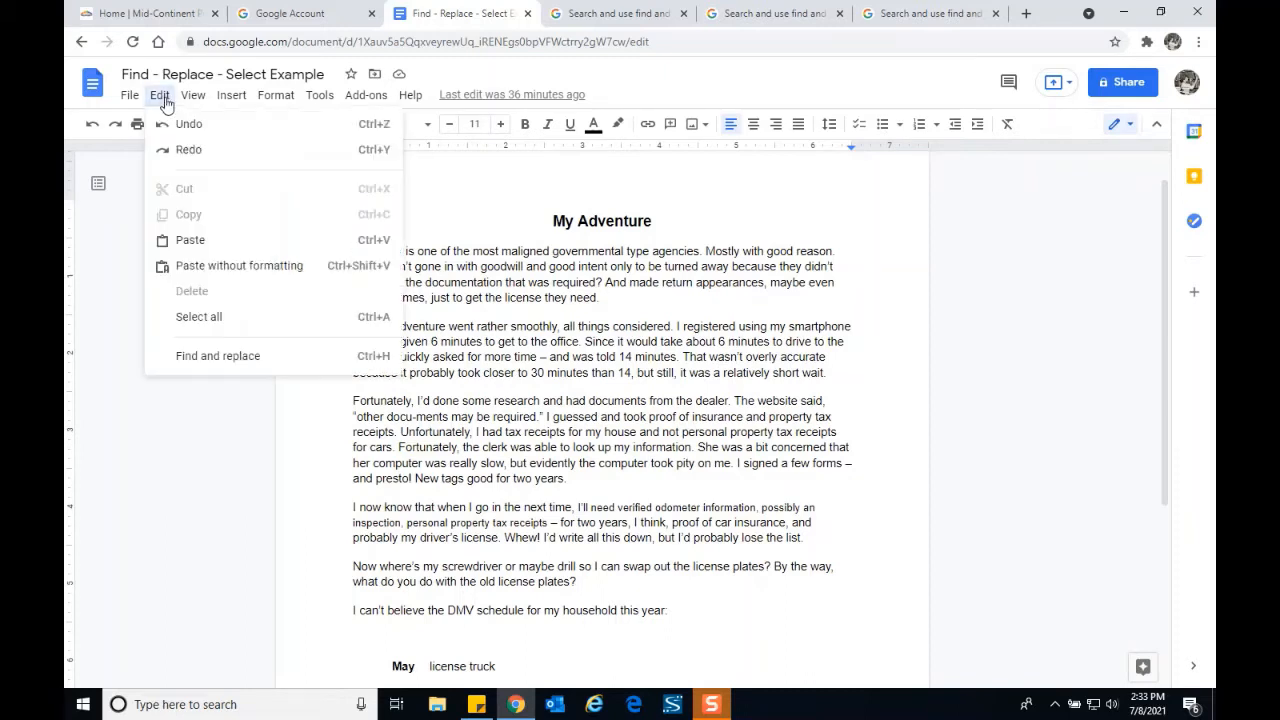
left_click(229, 361)
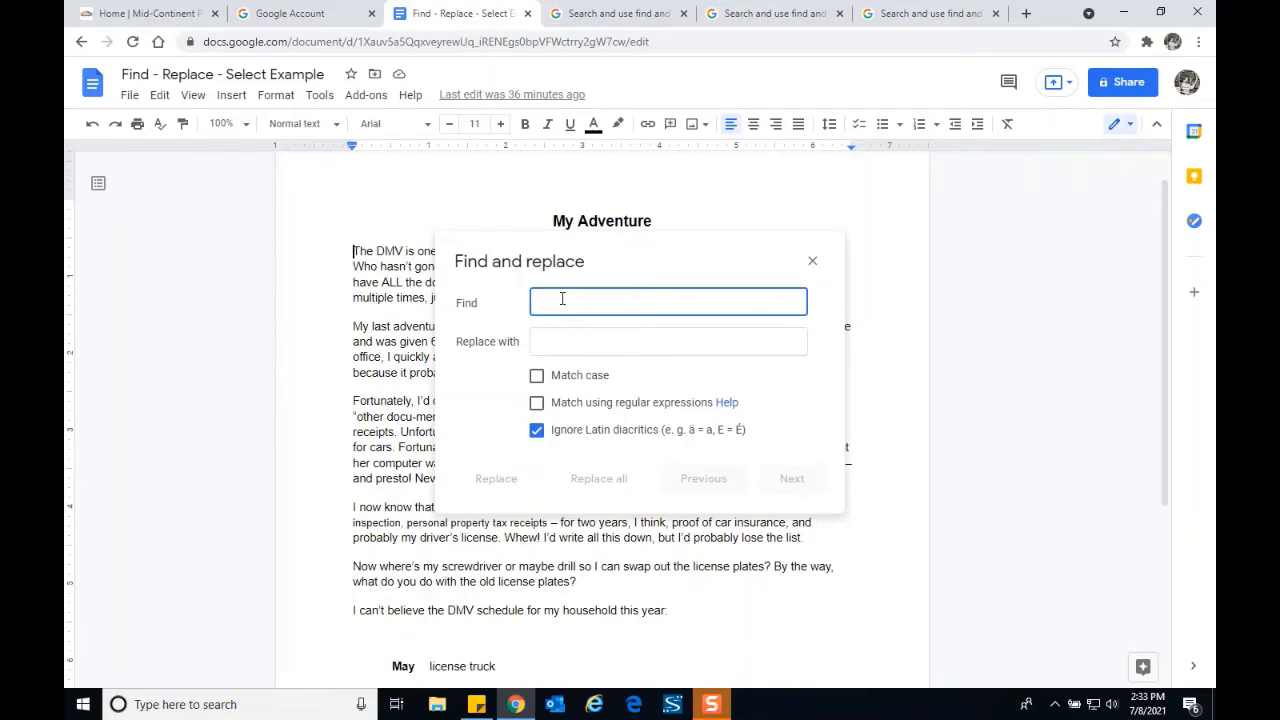
type("w")
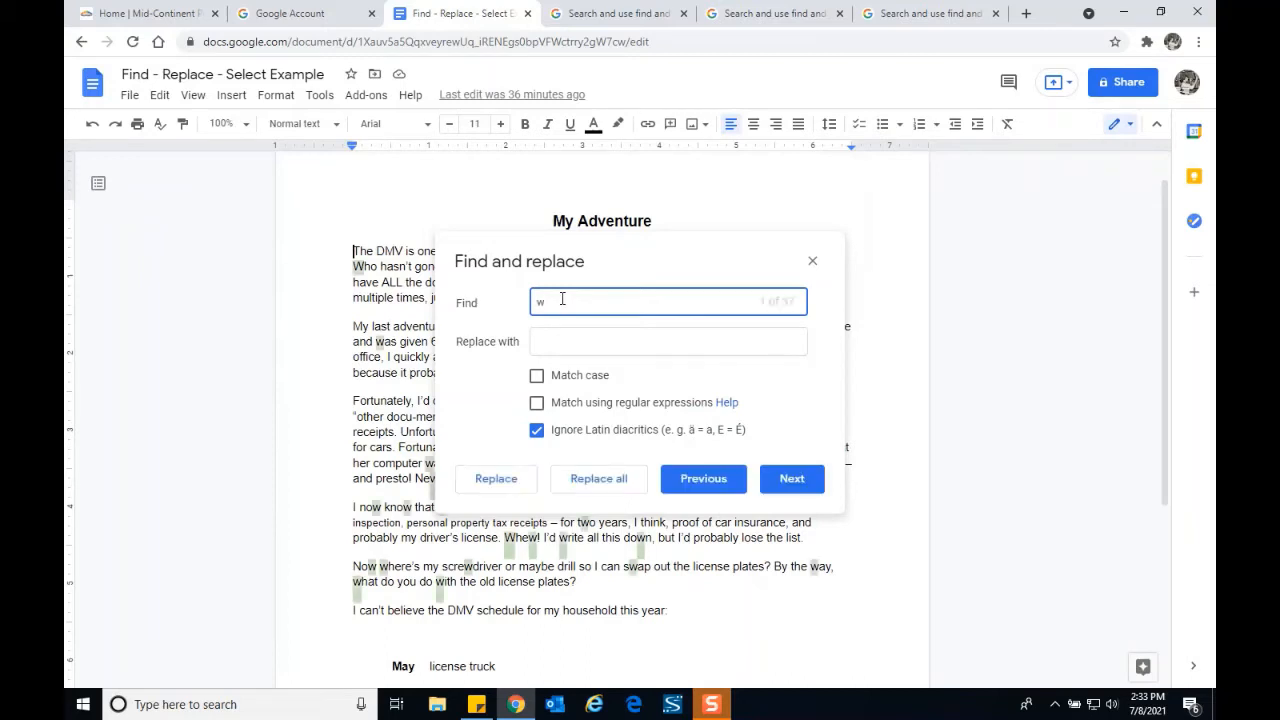
type("t")
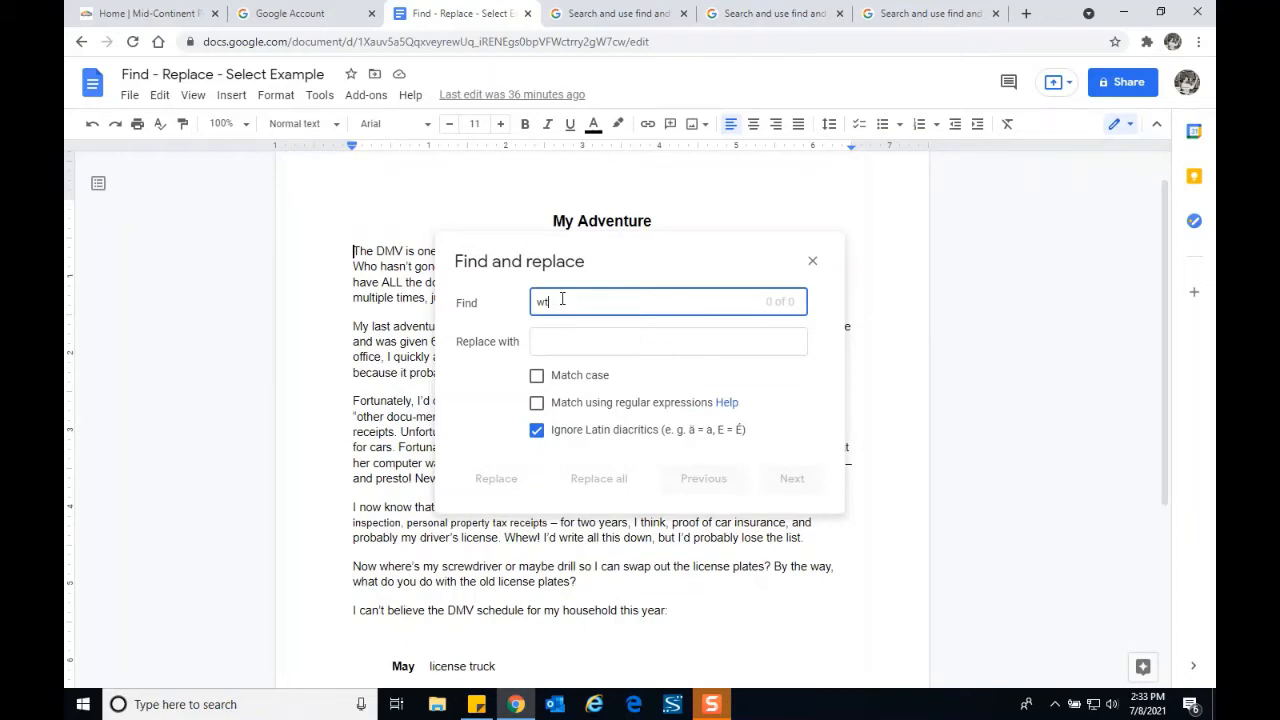
left_click_drag(608, 268, 919, 230)
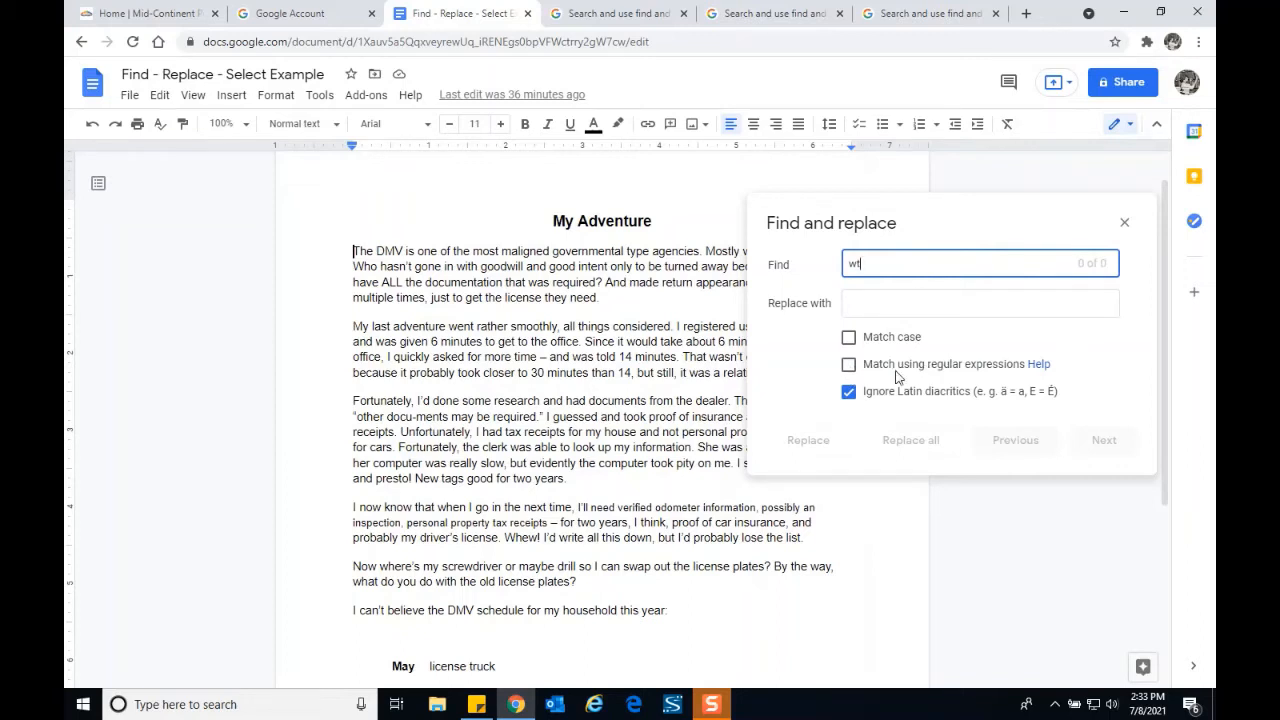
left_click(848, 366)
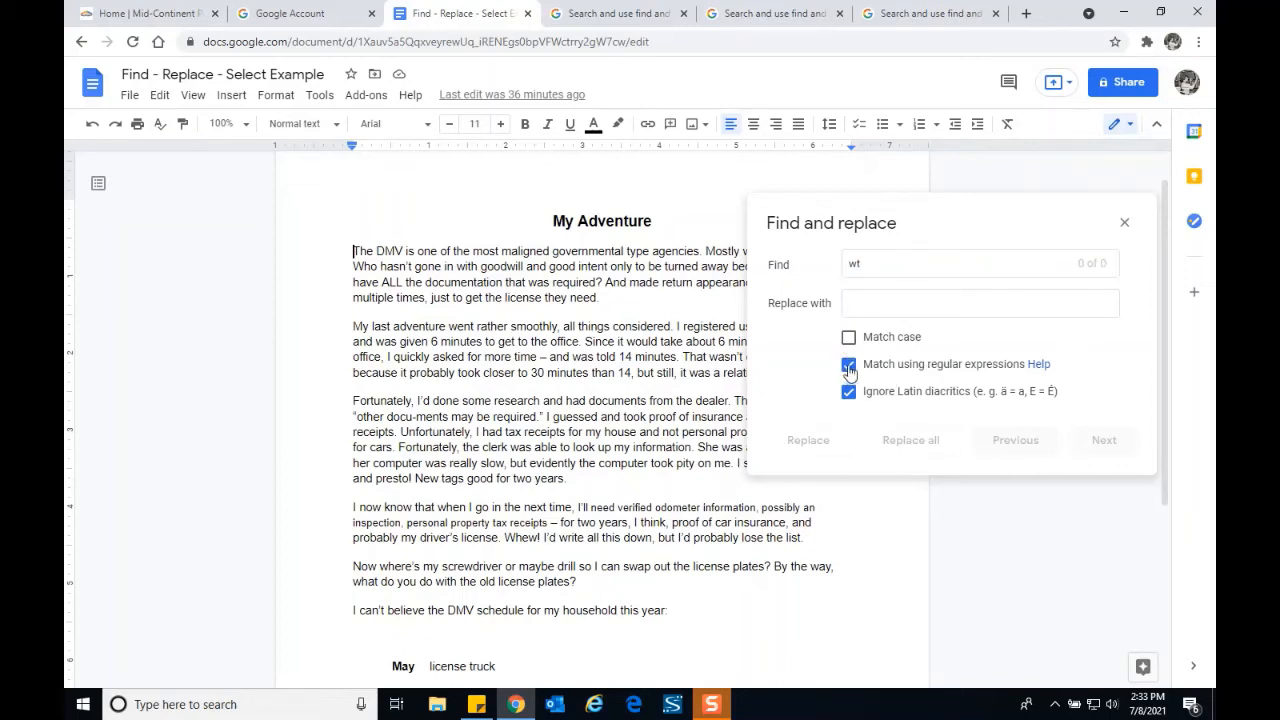
- Open the help article on regular expressions and examine its table of common regular expressions
left_click(1040, 366)
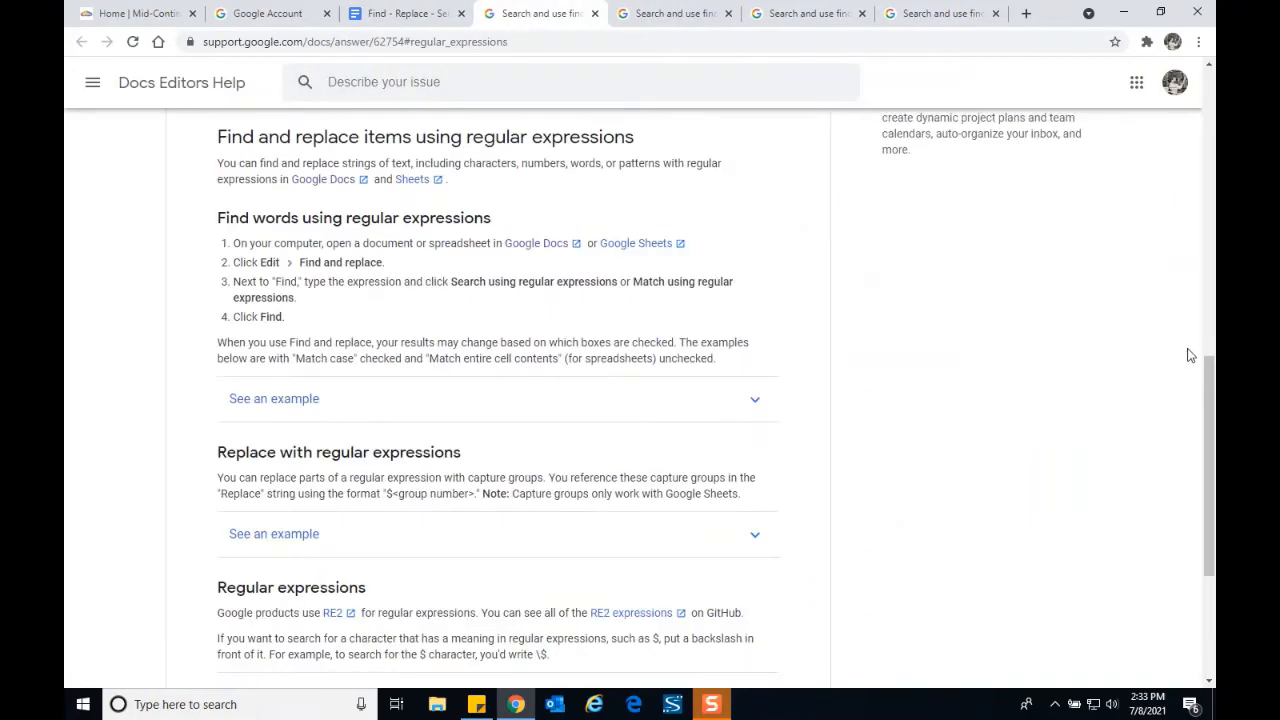
left_click_drag(1206, 370, 1192, 482)
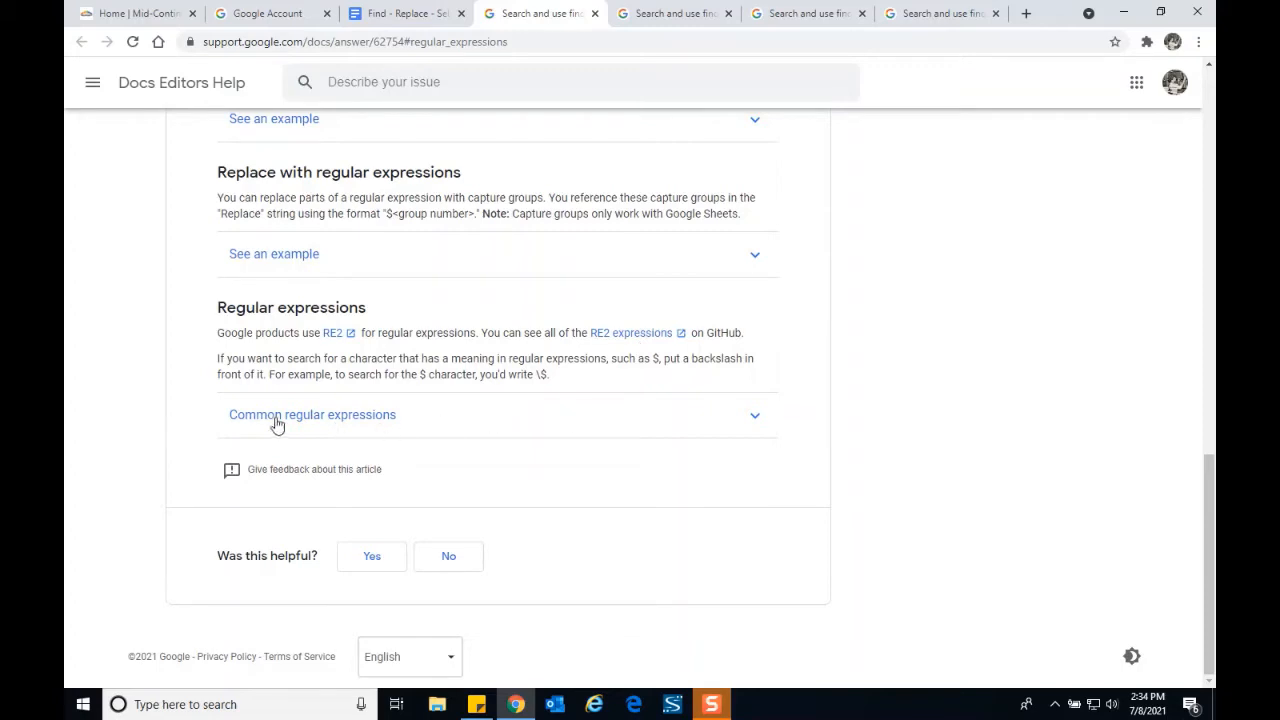
left_click(755, 420)
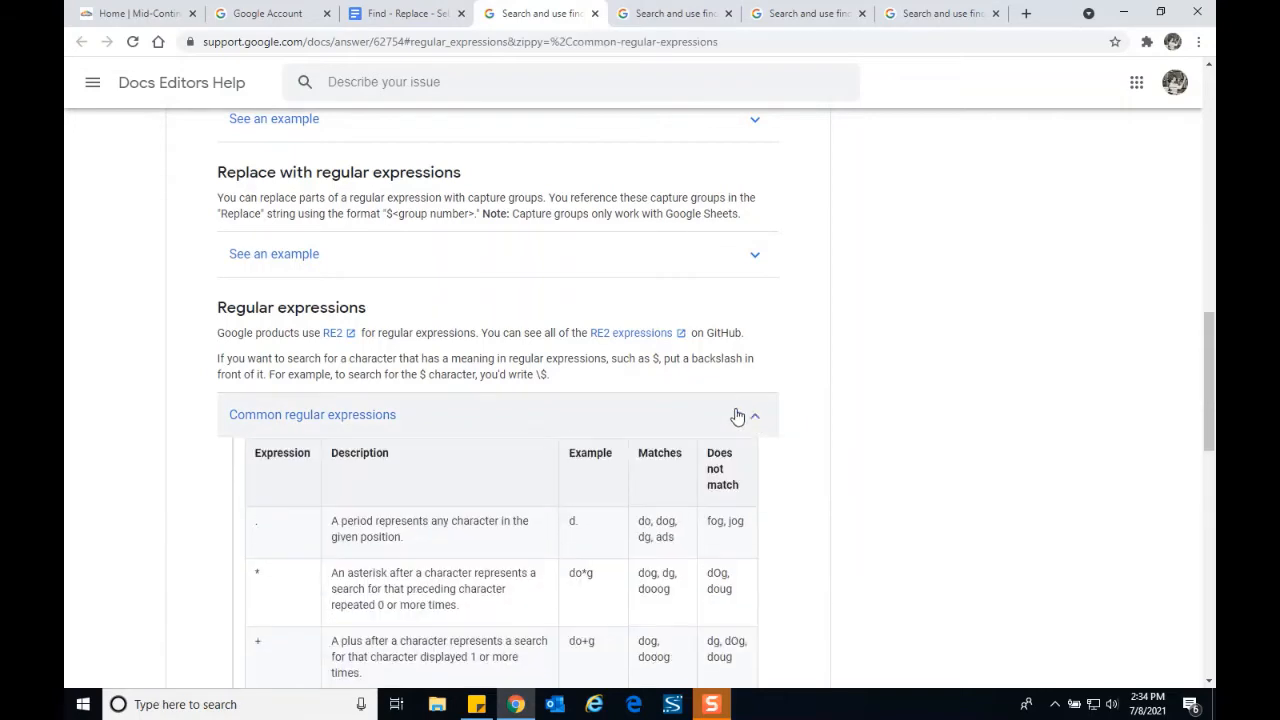
left_click_drag(1202, 333, 1201, 400)
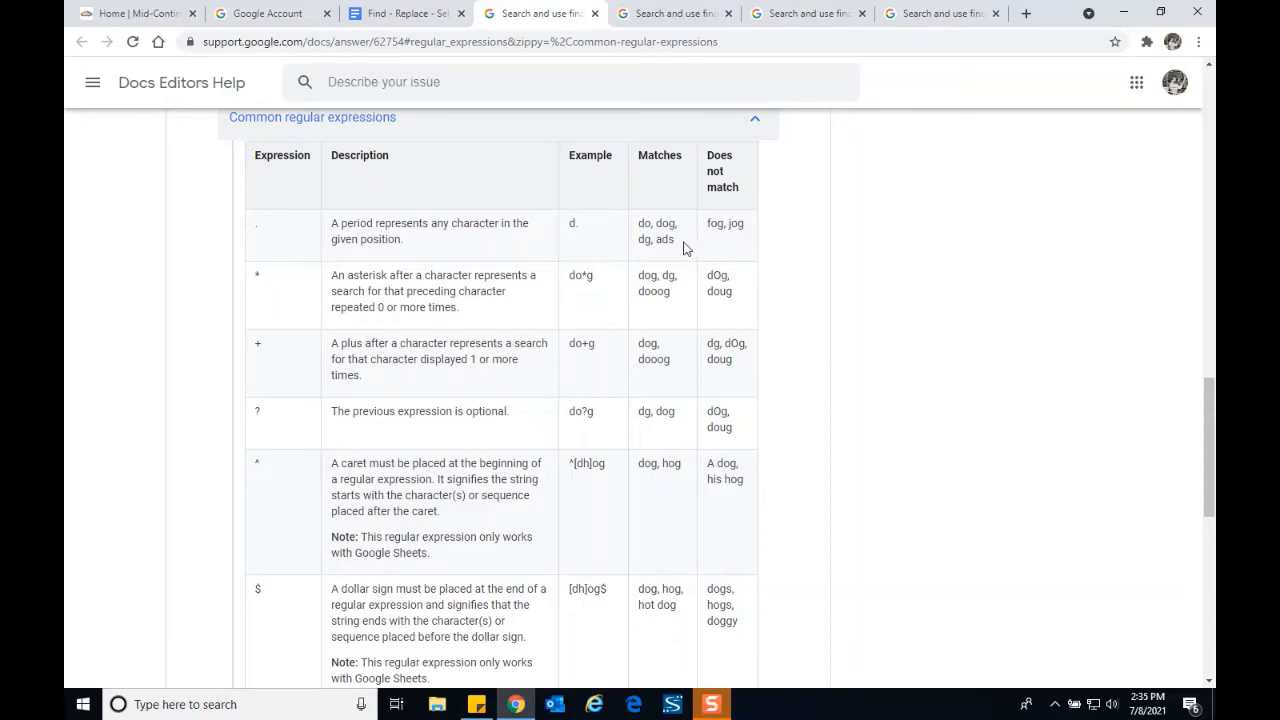
- Return to the document, change the search term to the regular expression "w.t", and move the dialog further off the text
left_click(402, 17)
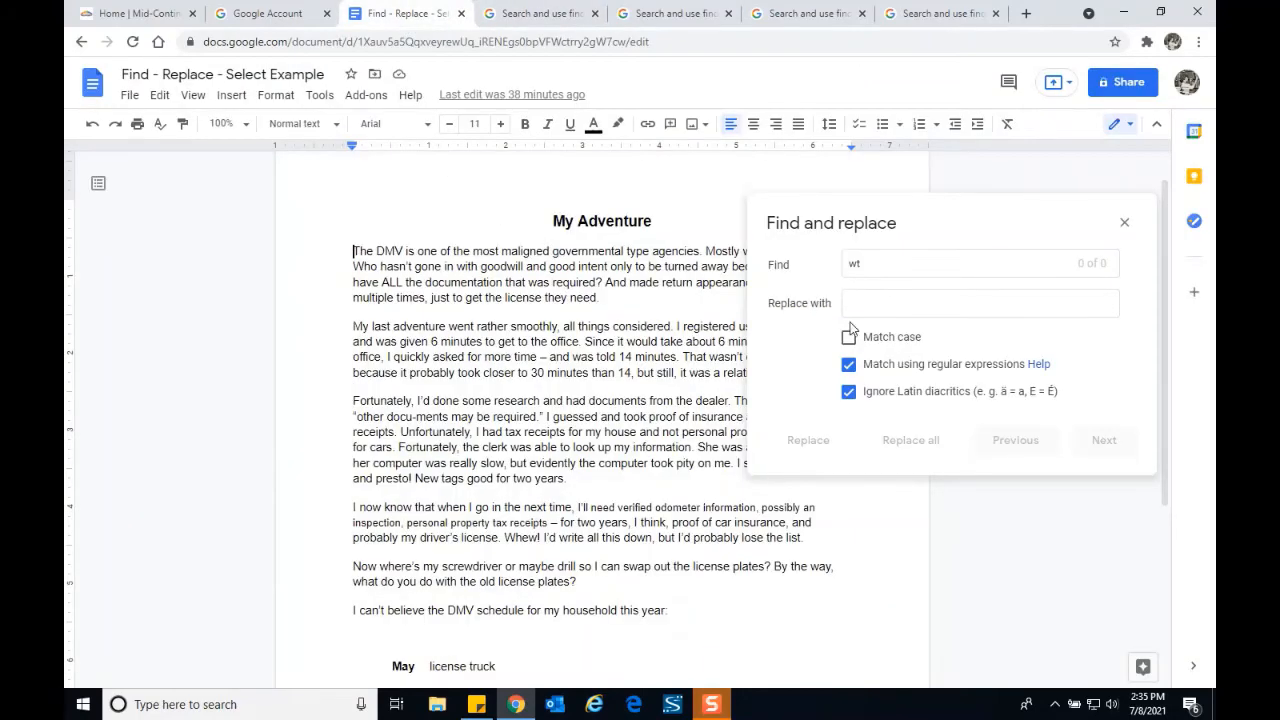
left_click(855, 263)
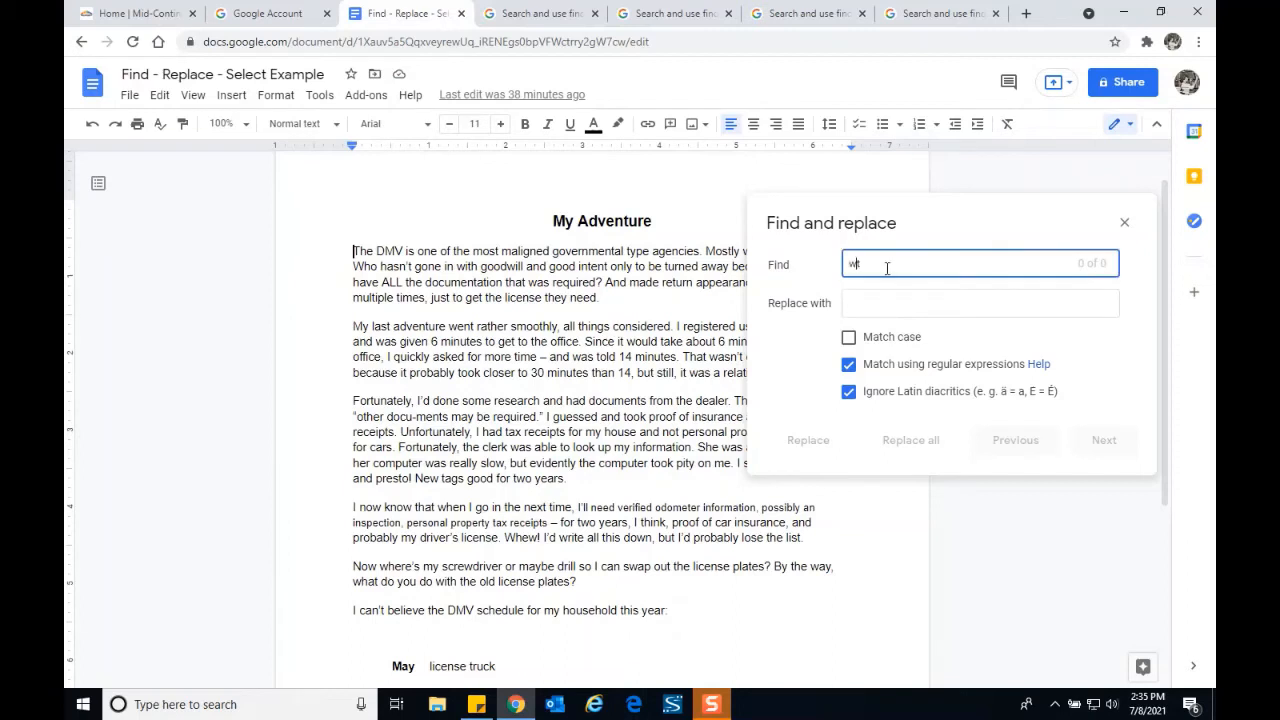
type(".")
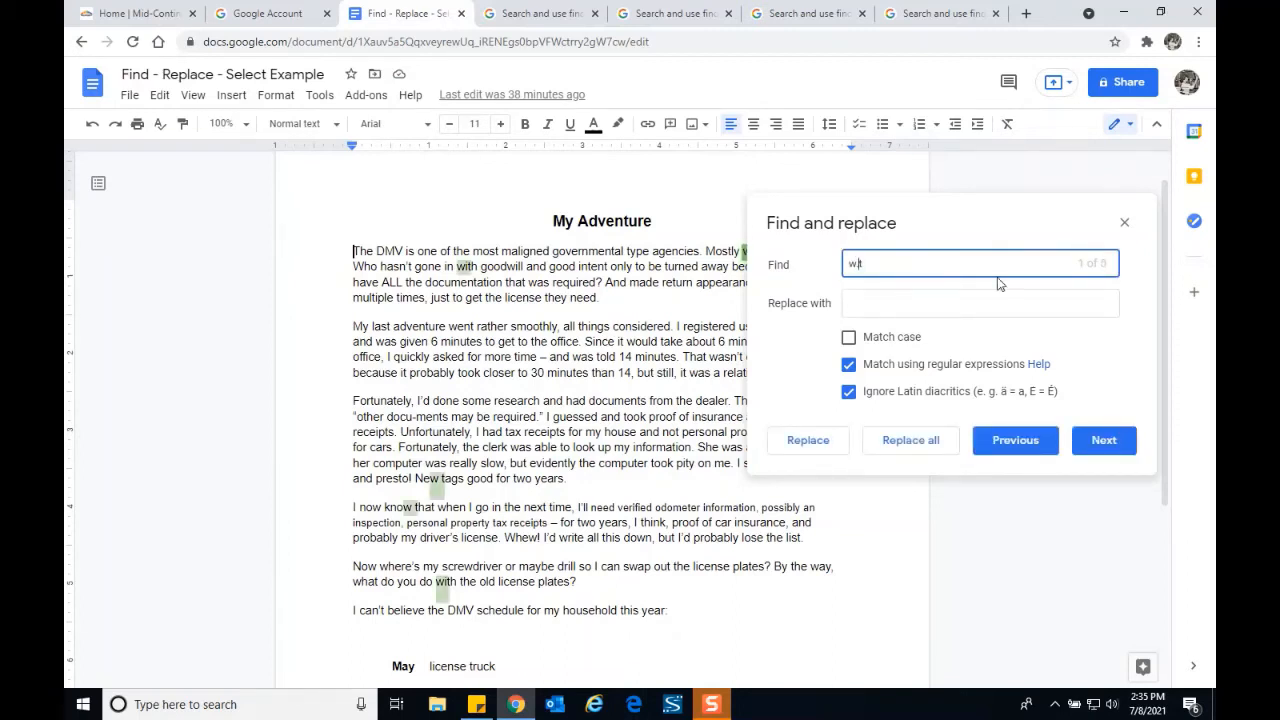
left_click(952, 212)
left_click_drag(972, 209, 977, 191)
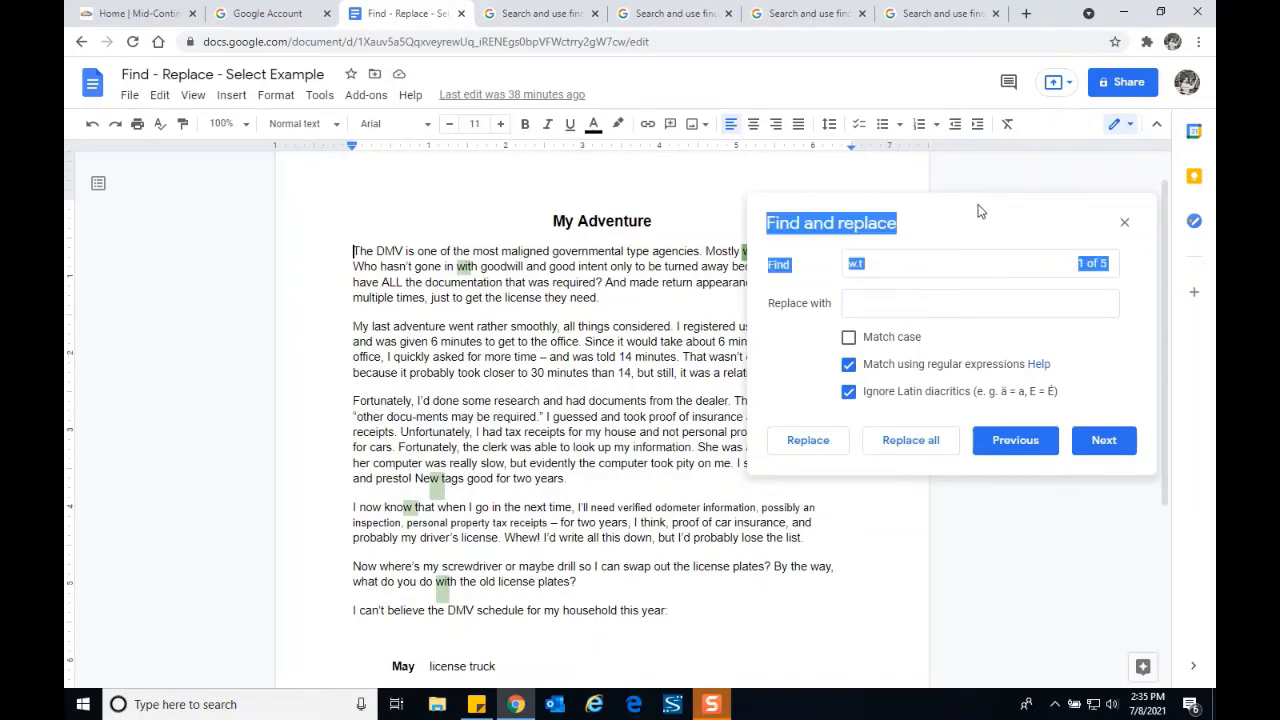
left_click(978, 212)
left_click_drag(933, 214, 965, 215)
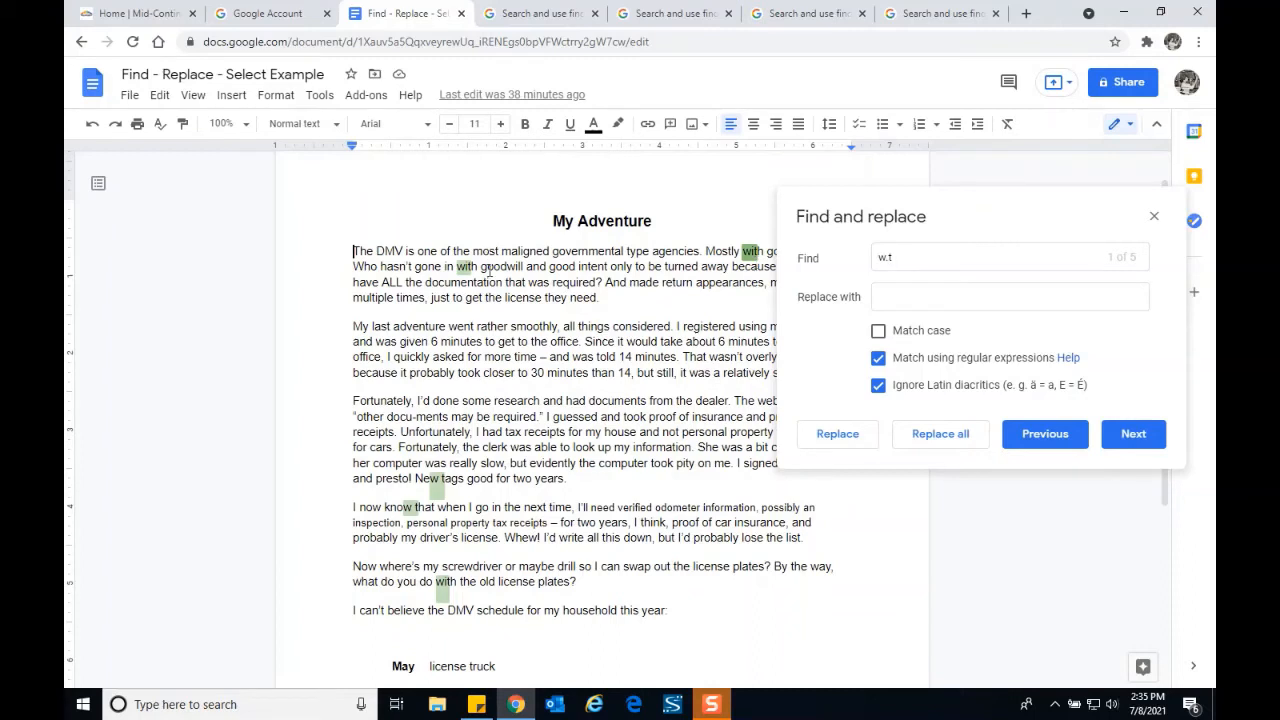
- Step forward through the "w.t" matches to the one in "with the old license plates"
left_click(1131, 436)
left_click(1133, 436)
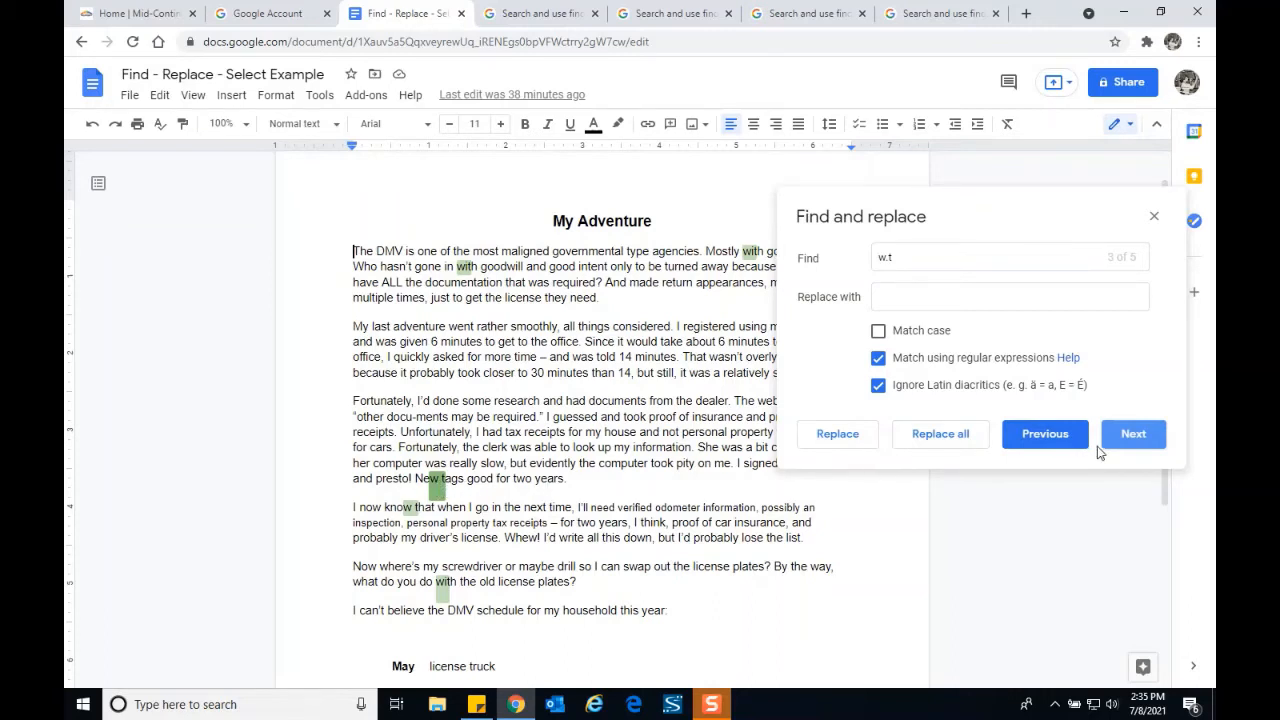
left_click(1133, 436)
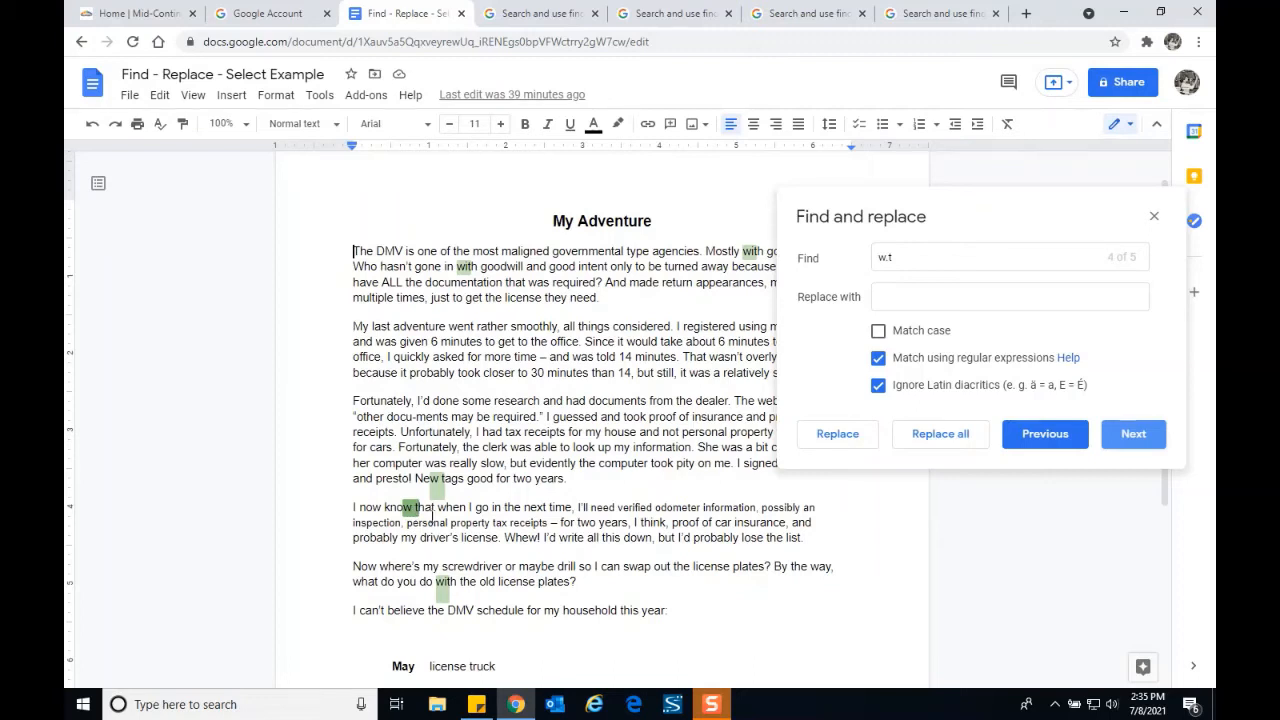
left_click(1127, 440)
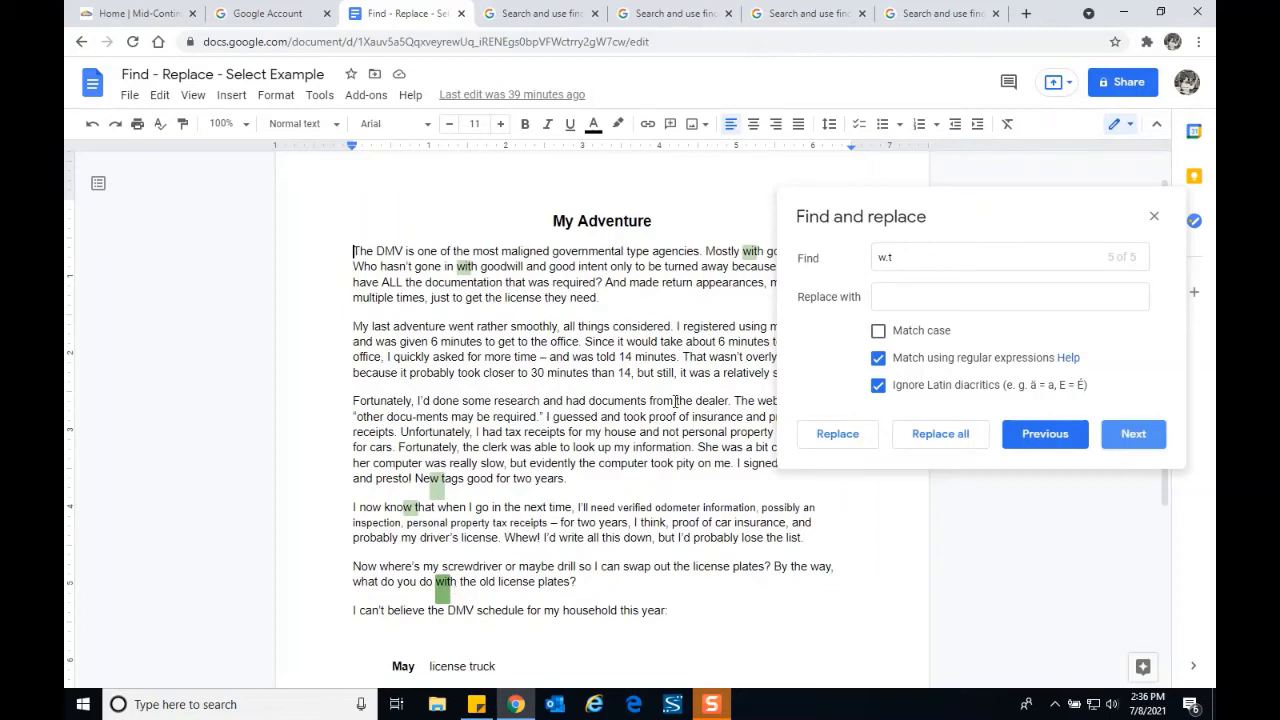
- Search for the regular expression "re+" instead and step forward from the title's match to the one in "reason"
left_click_drag(903, 258, 877, 268)
type("re+")
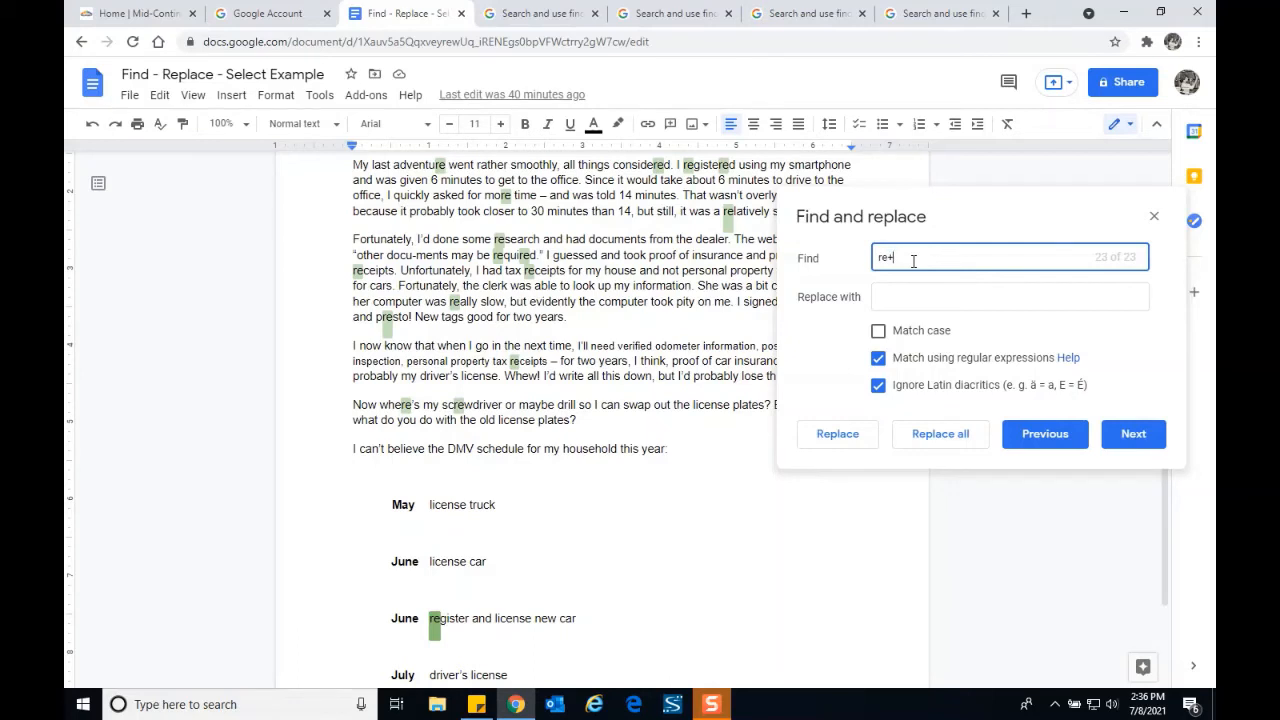
left_click(1130, 438)
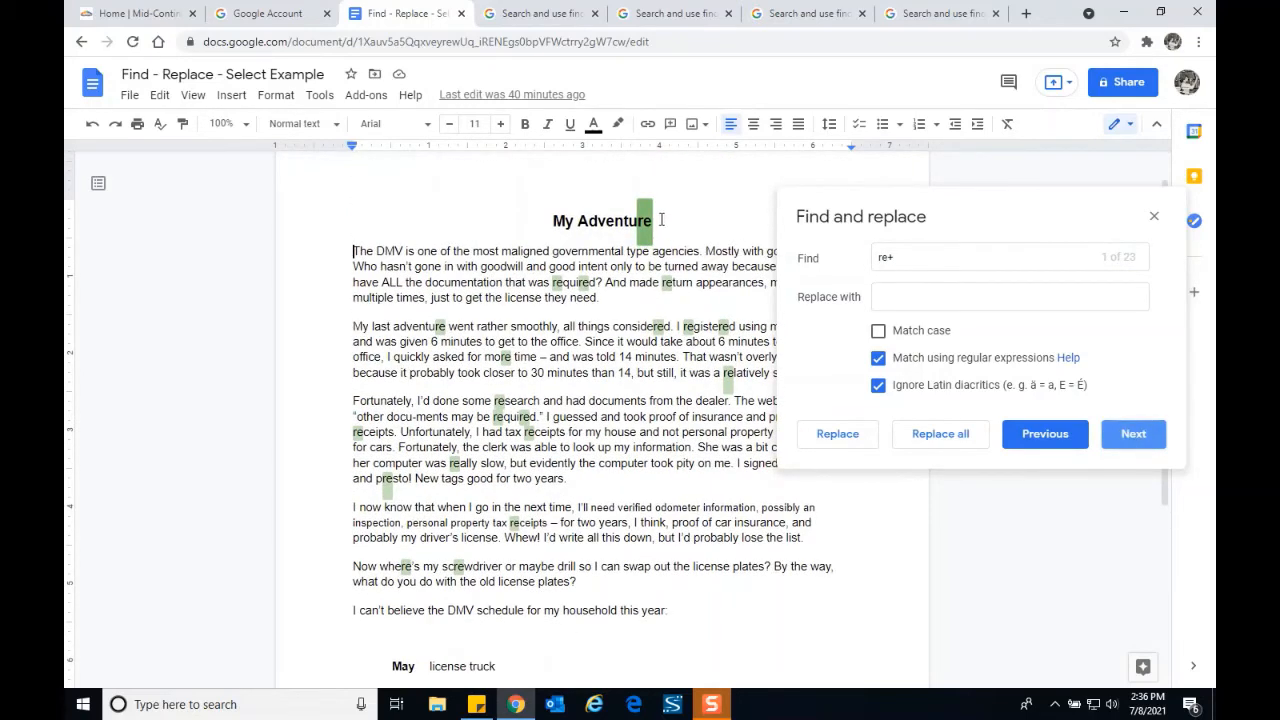
left_click(1137, 437)
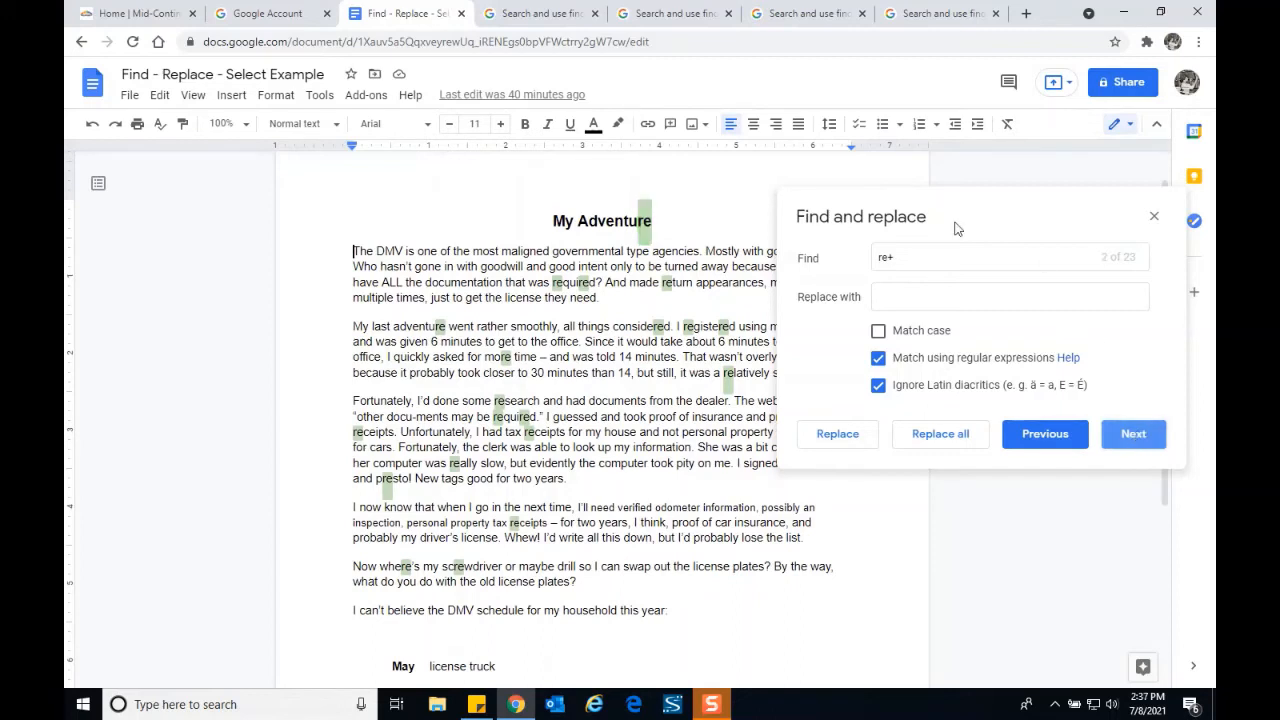
- Move the dialog clear of the first paragraph and step forward to the "re+" match in the second paragraph's "adventure"
left_click_drag(917, 221, 1005, 229)
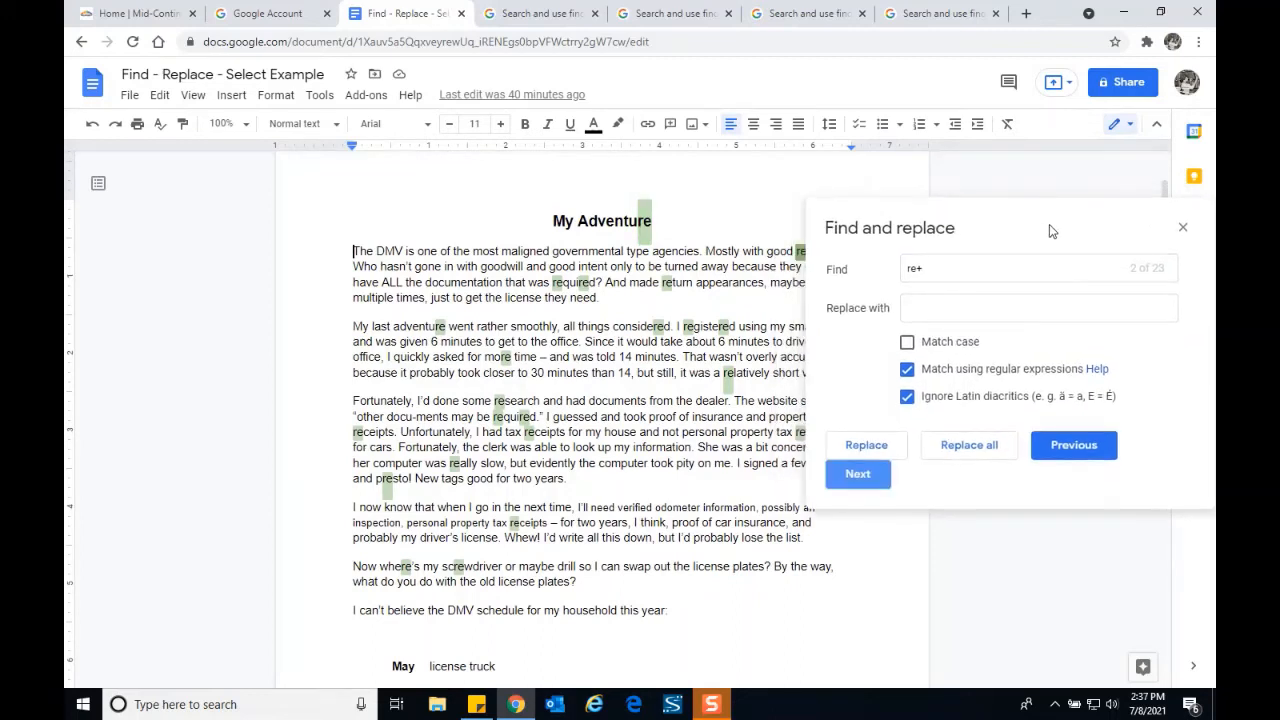
left_click_drag(901, 246, 905, 308)
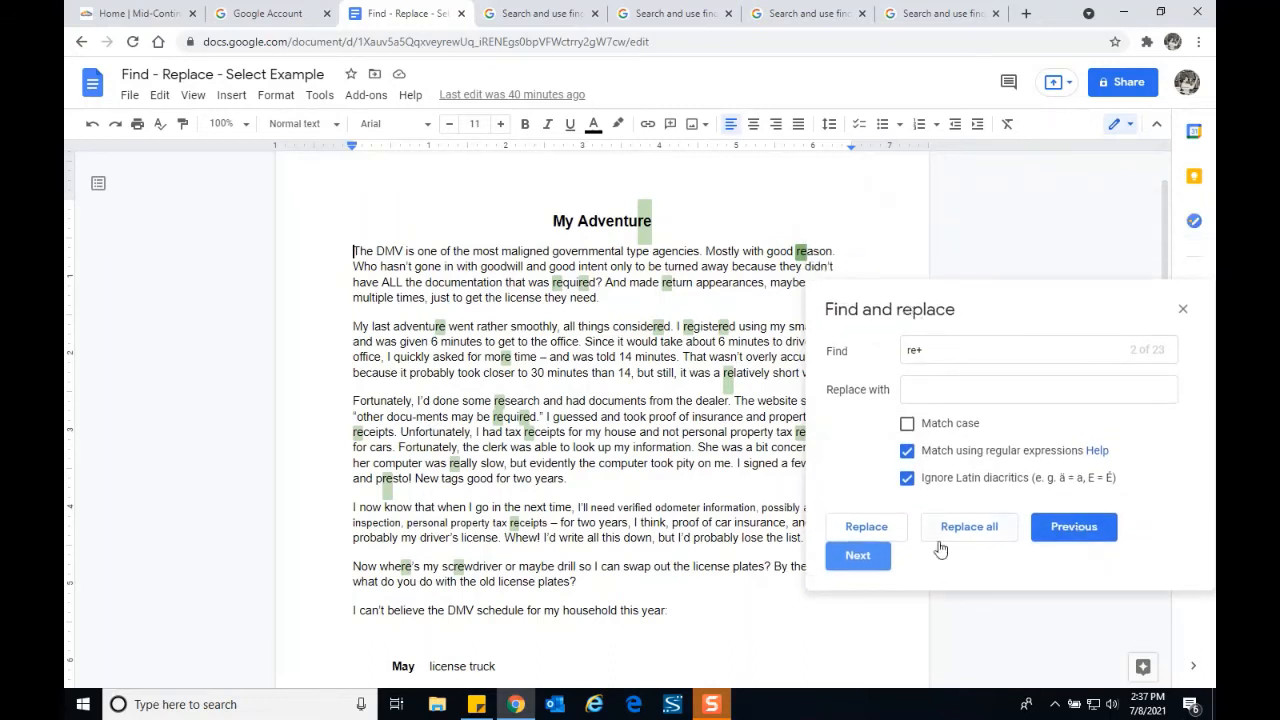
left_click(861, 563)
left_click(861, 563)
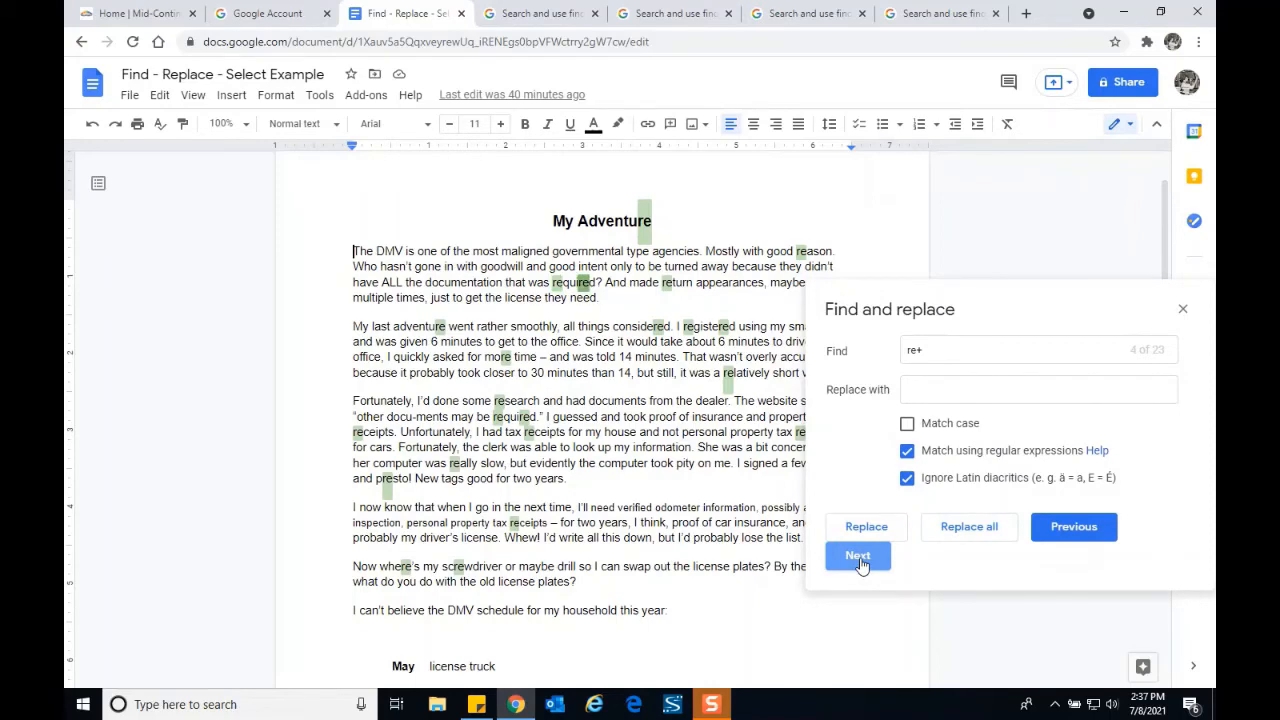
left_click(861, 563)
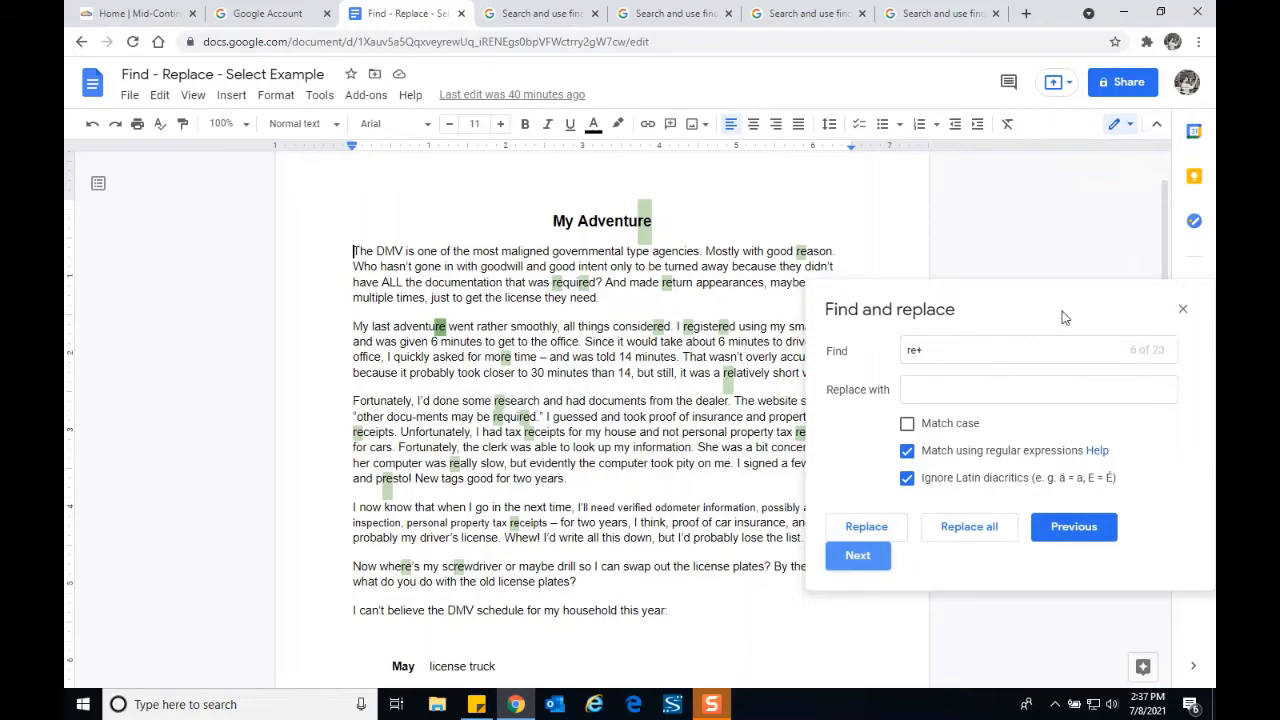
- Change the search term to the regular expression "re*", and close Find and replace
left_click(927, 349)
key("BackSpace")
type("|")
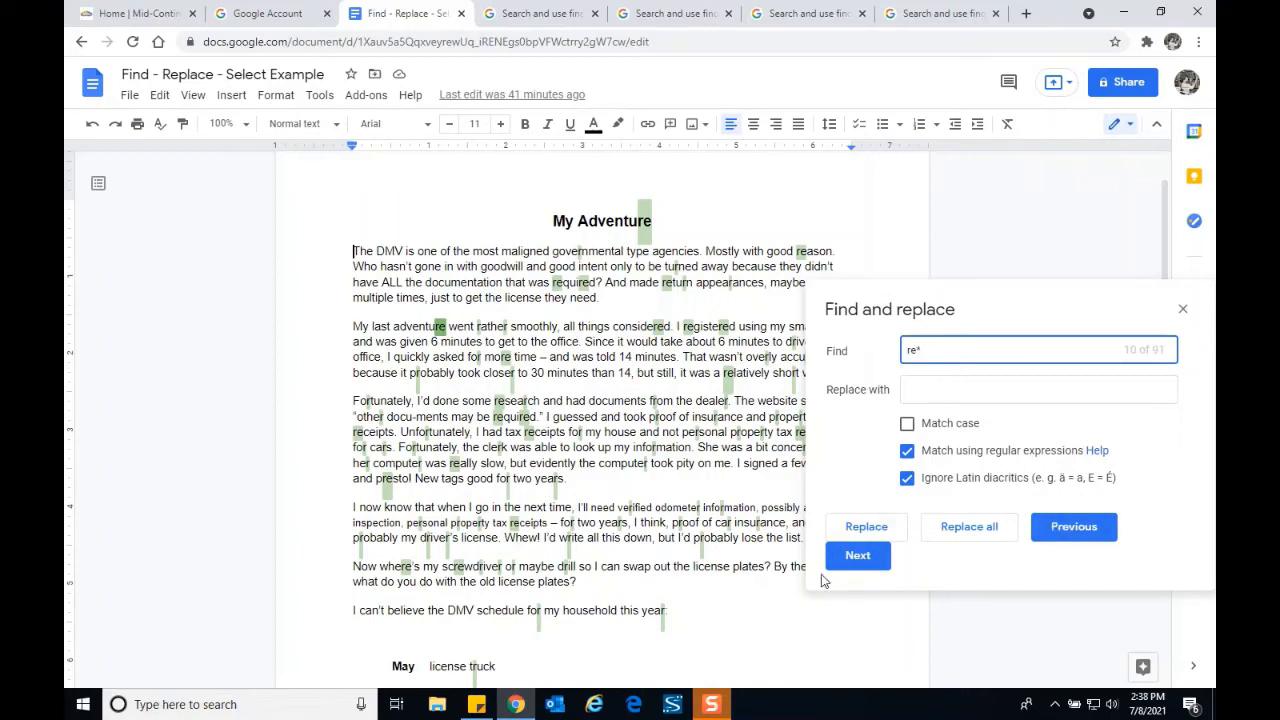
left_click(1184, 312)
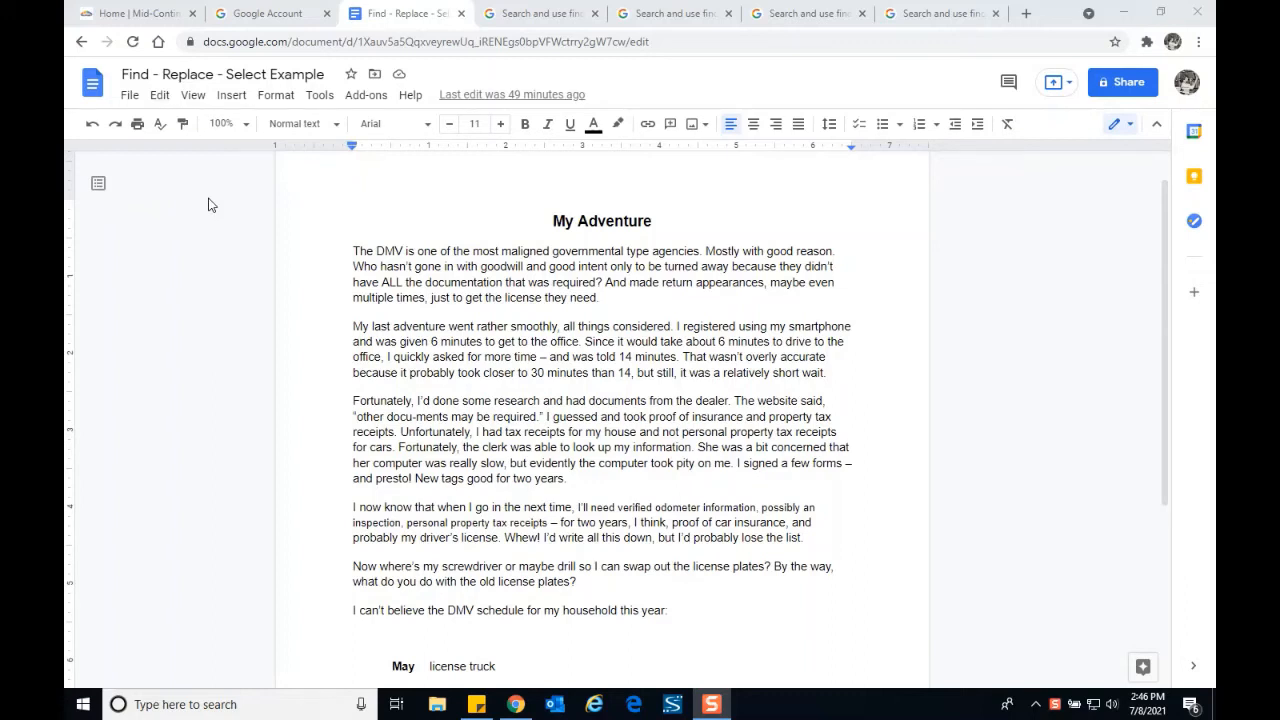
- Reopen Find and replace beside the text, clear the search term, and disable matching using regular expressions
left_click(160, 97)
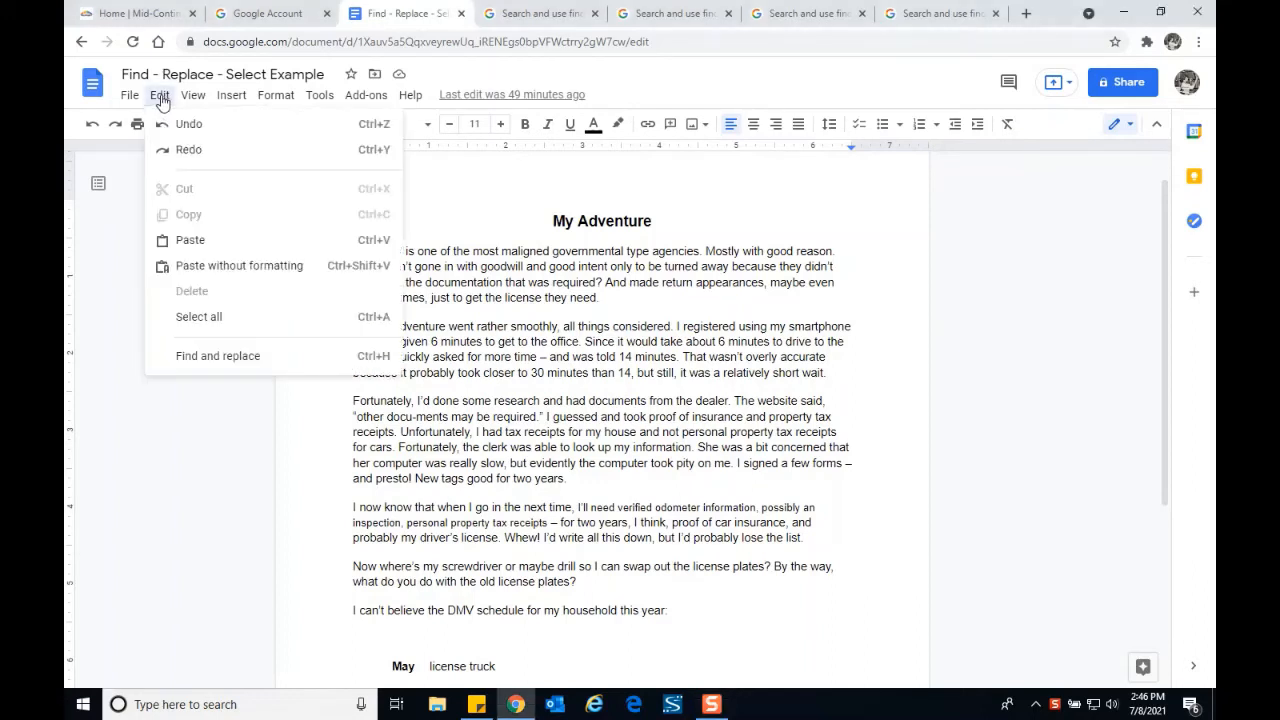
left_click(194, 366)
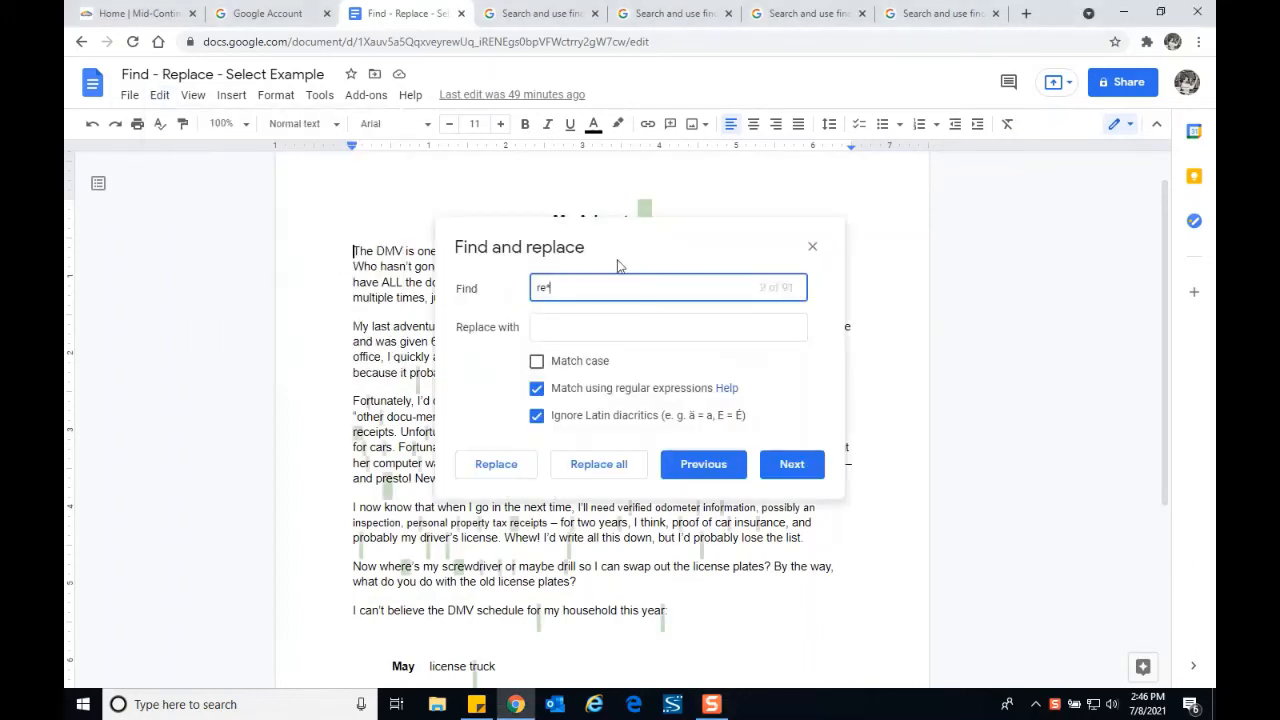
left_click_drag(589, 245, 908, 179)
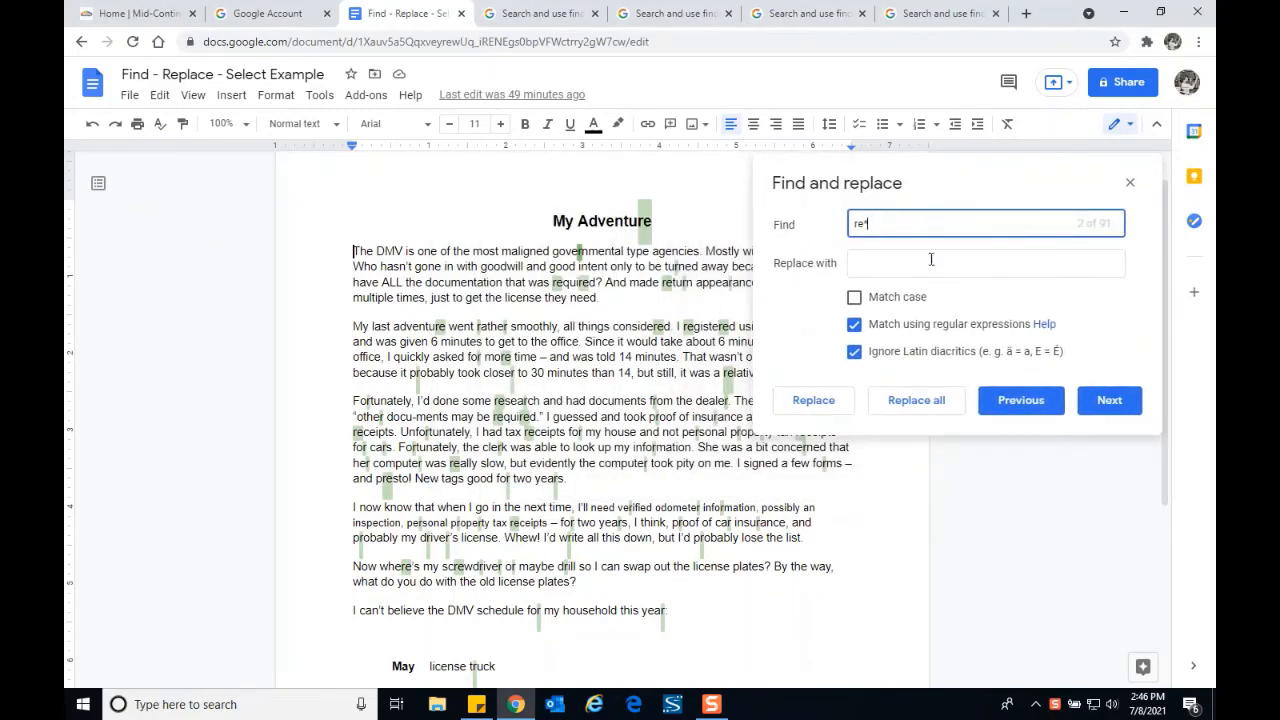
left_click_drag(883, 221, 857, 228)
key("BackSpace")
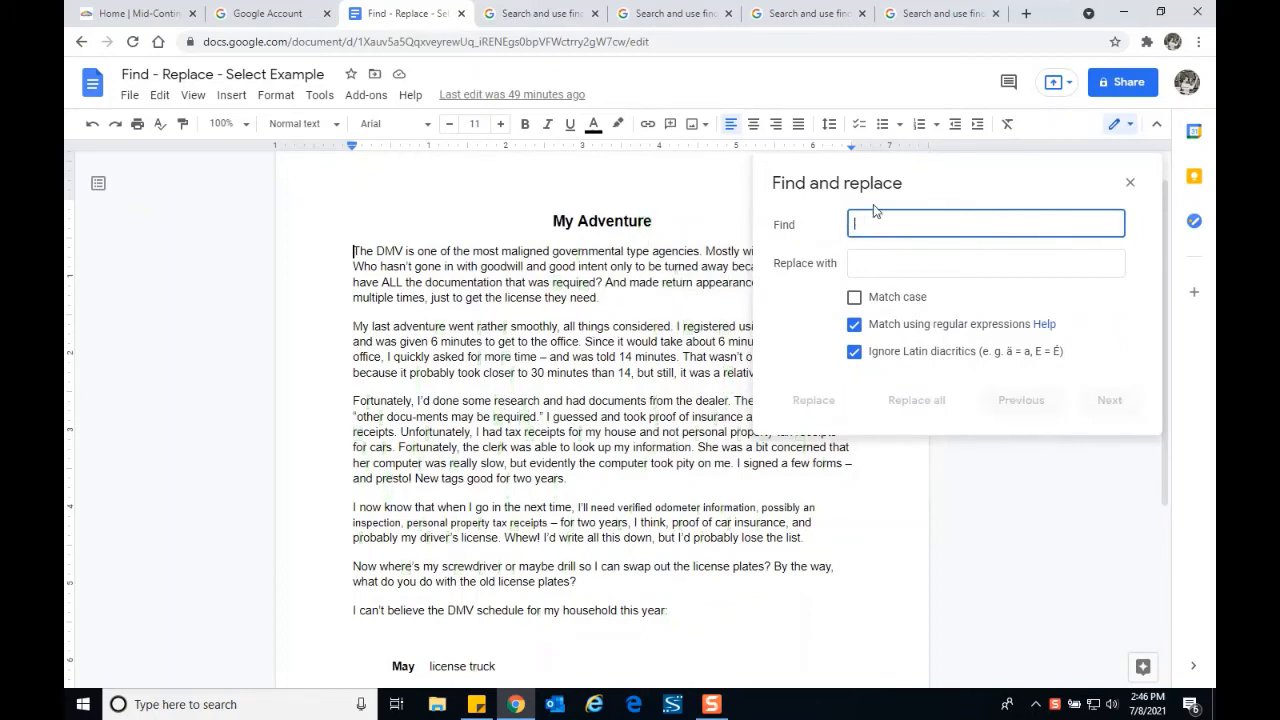
left_click(854, 328)
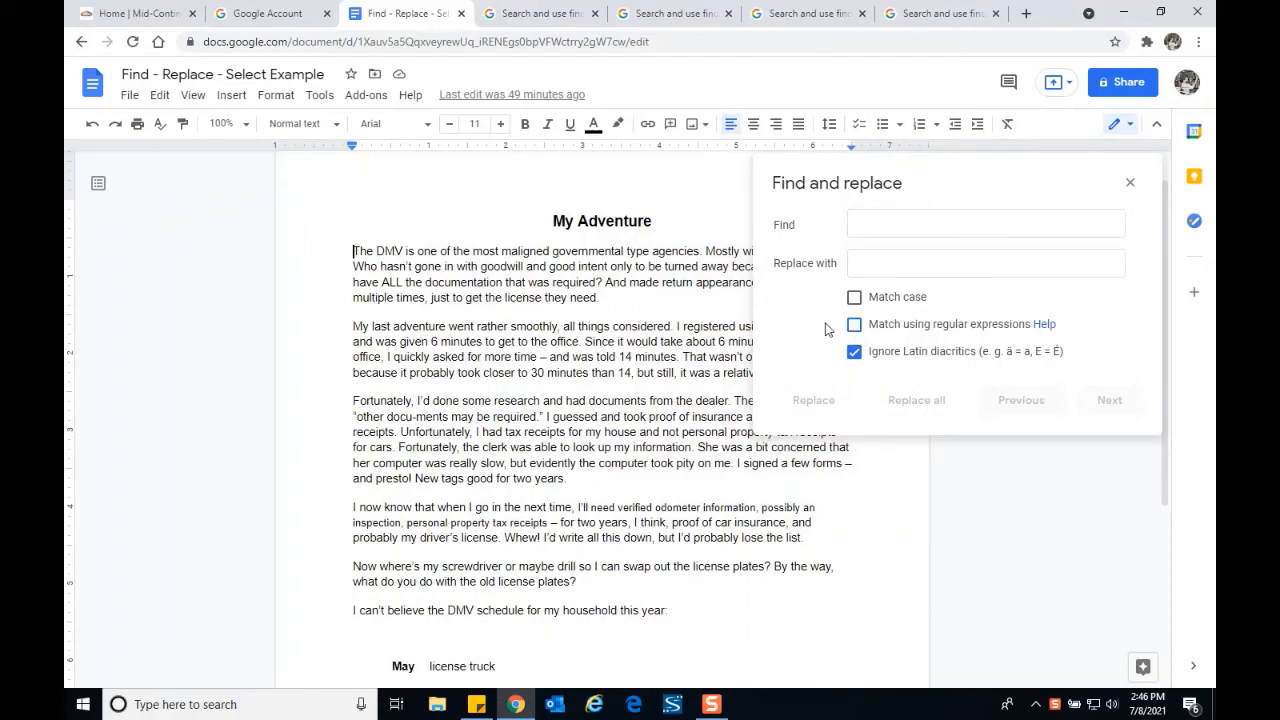
- Replace all occurrences of "computer" in the document with "pc"
left_click(879, 226)
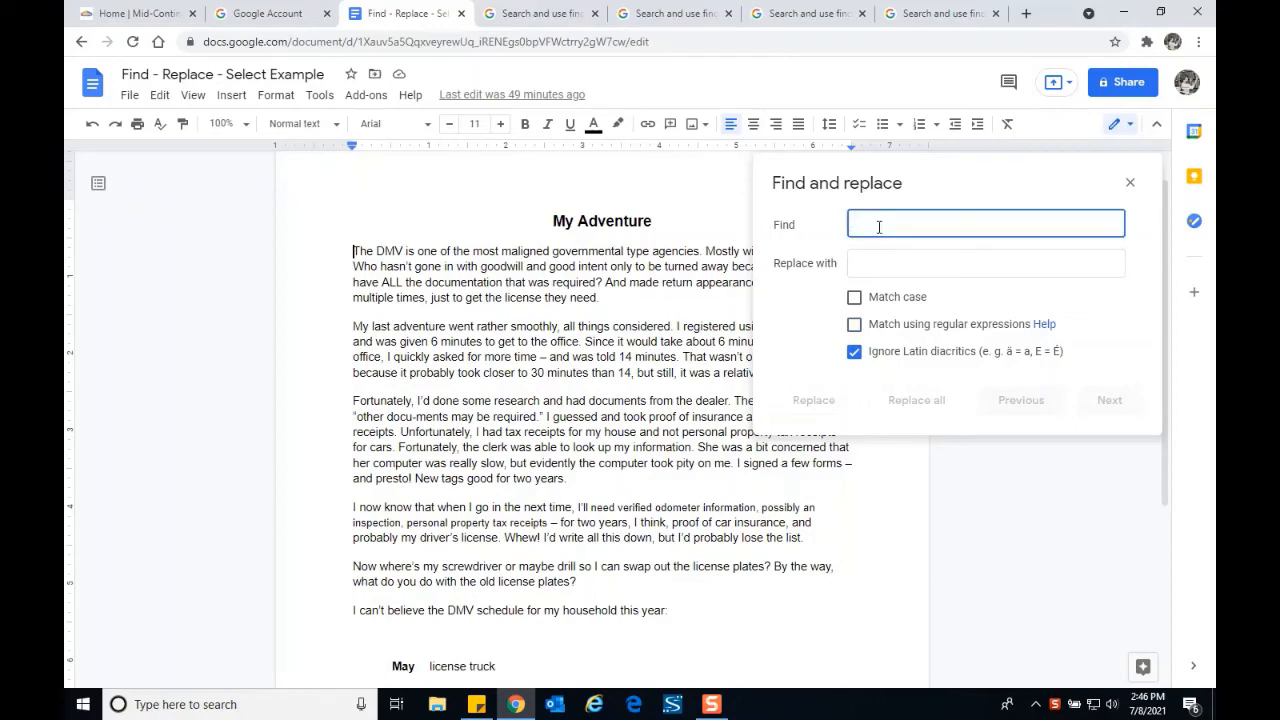
type("computer")
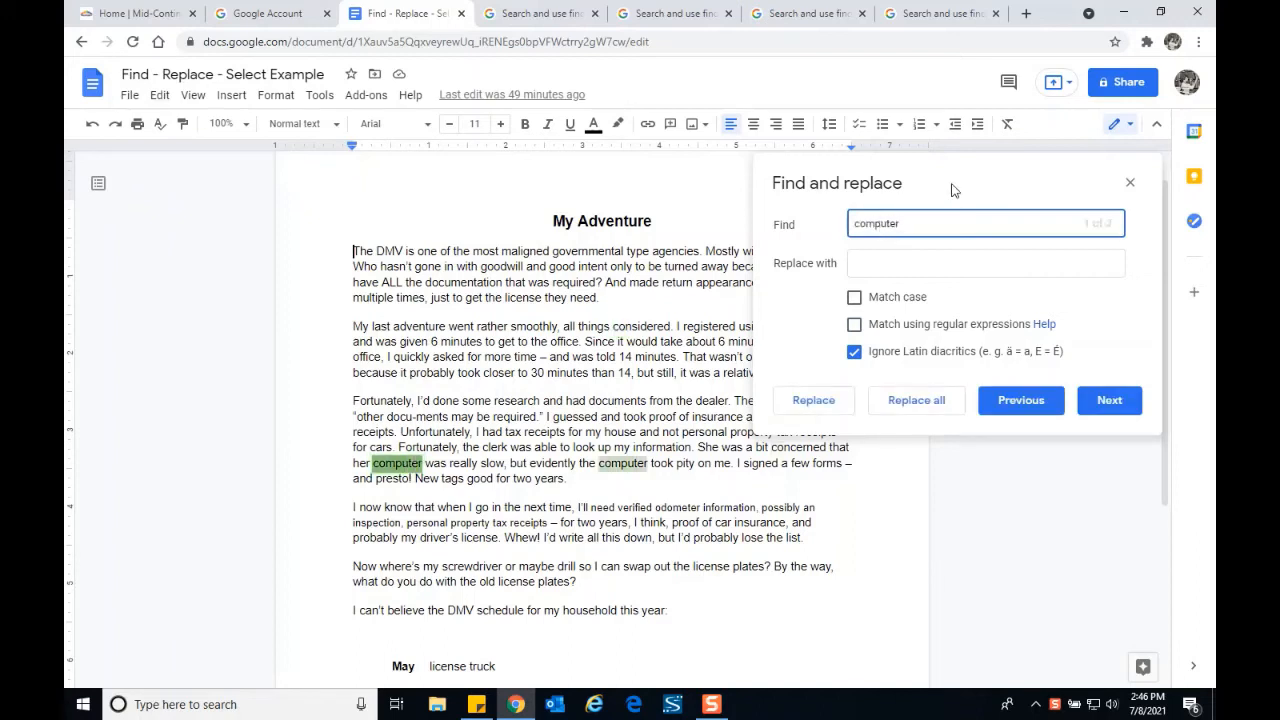
left_click(885, 265)
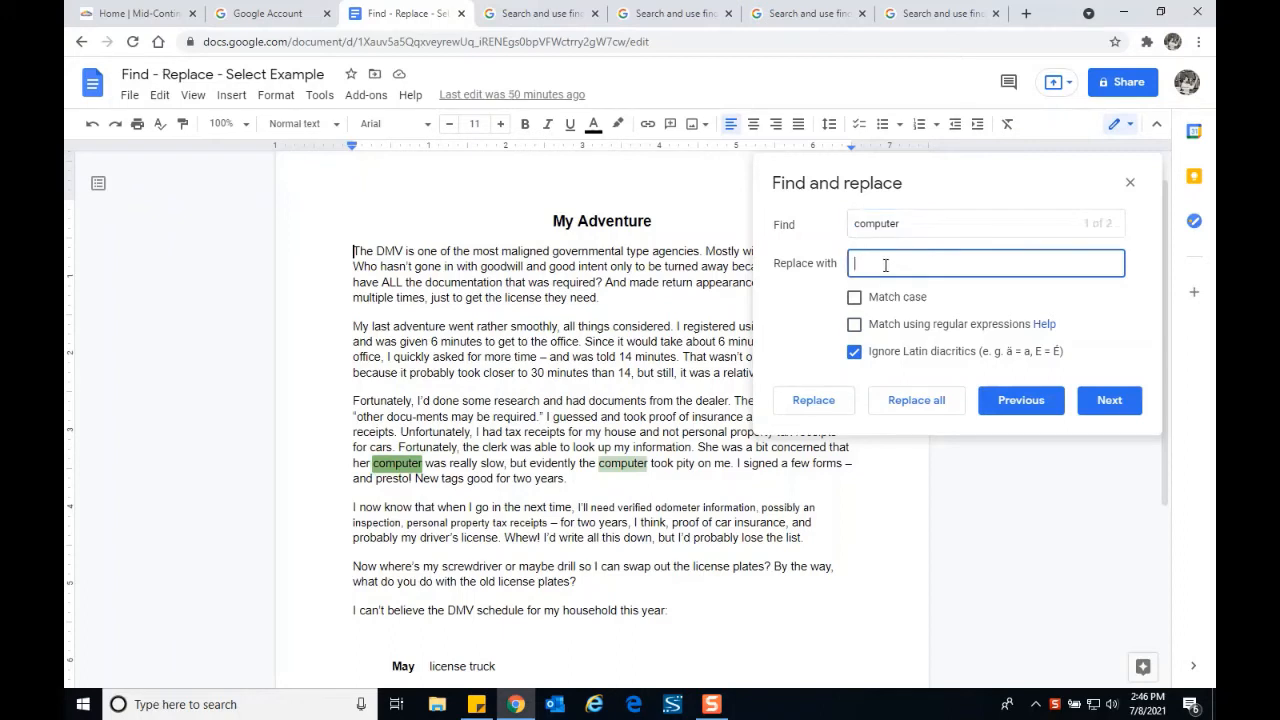
type("pc")
left_click(917, 401)
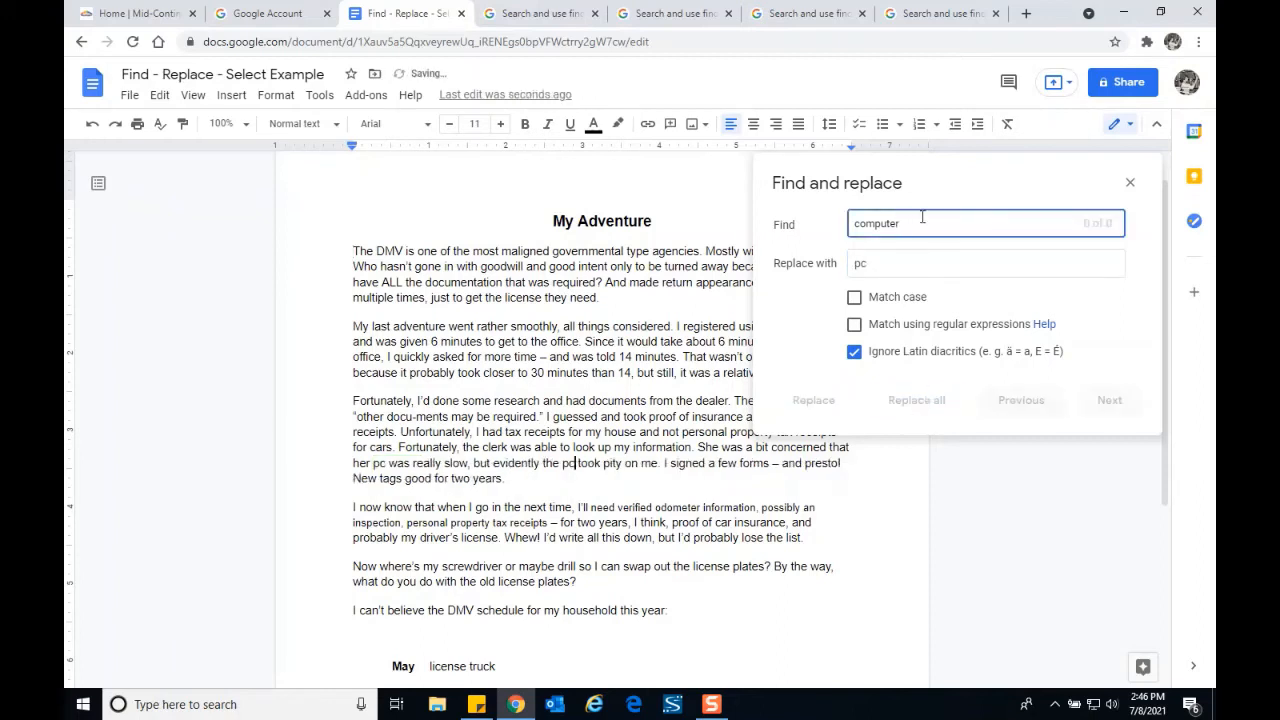
- Search the document for "pc" and for "work"
left_click_drag(922, 218, 852, 226)
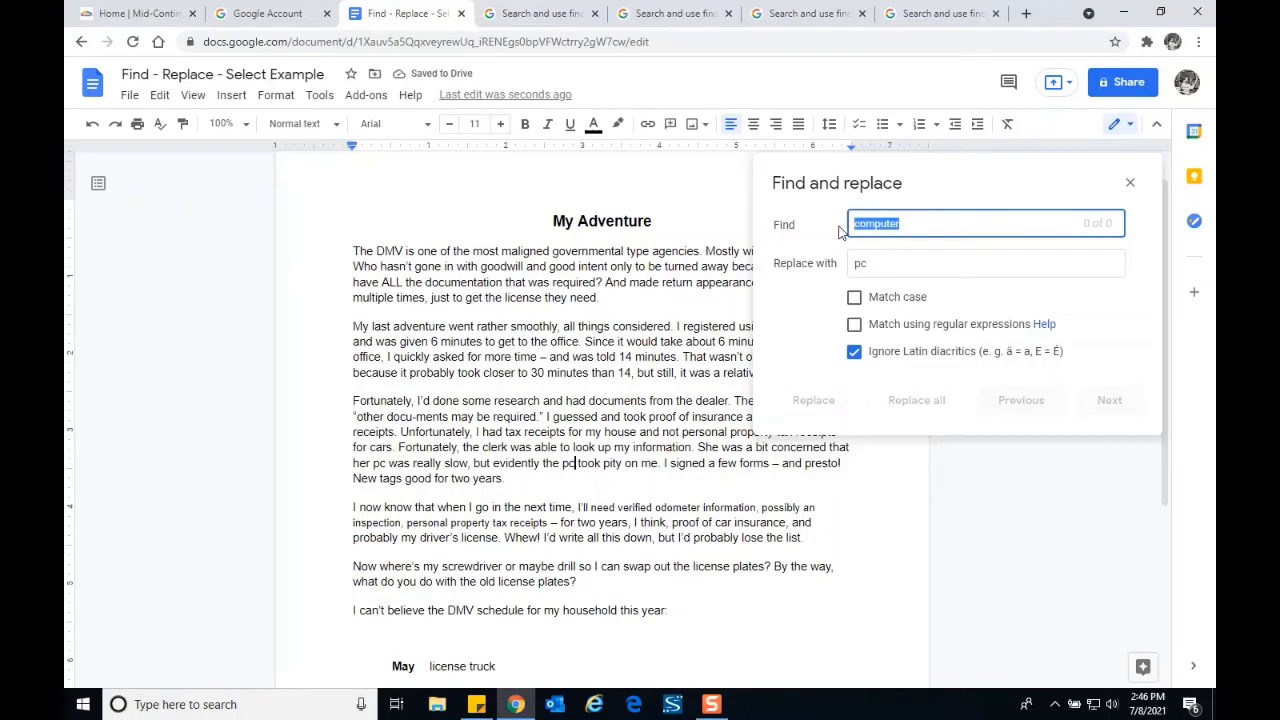
type("pc")
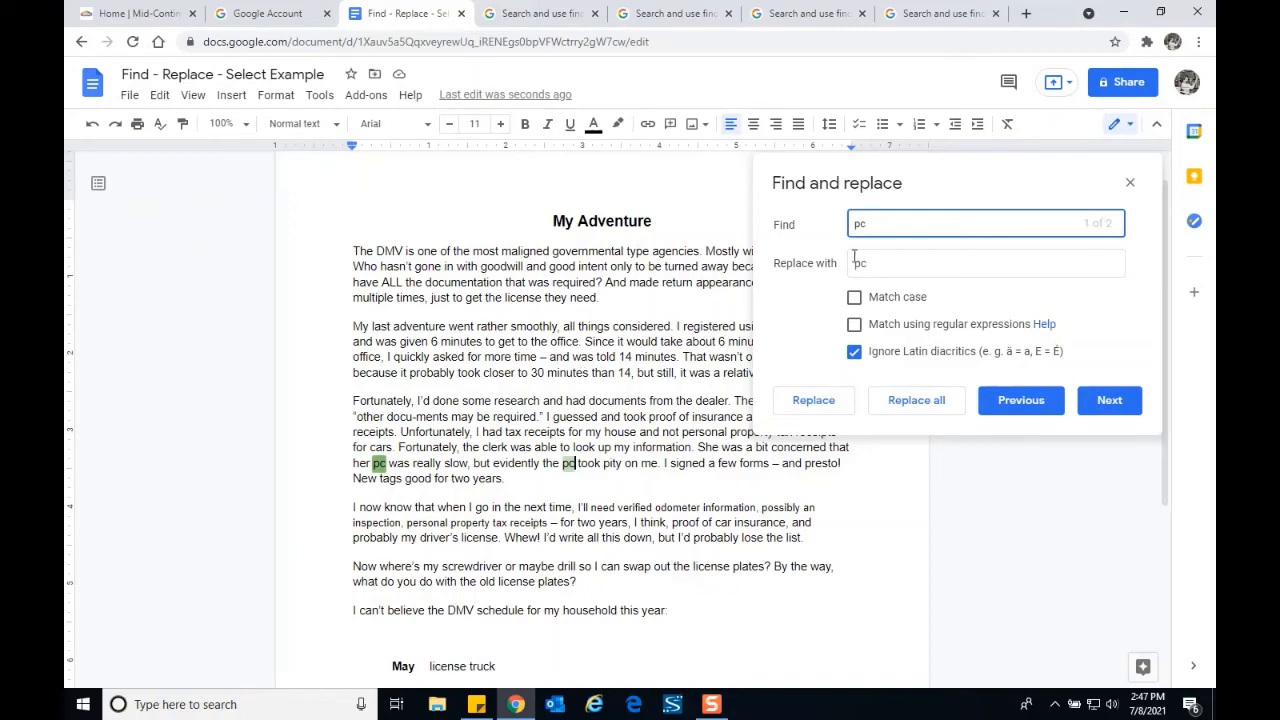
double_click(864, 224)
type("work")
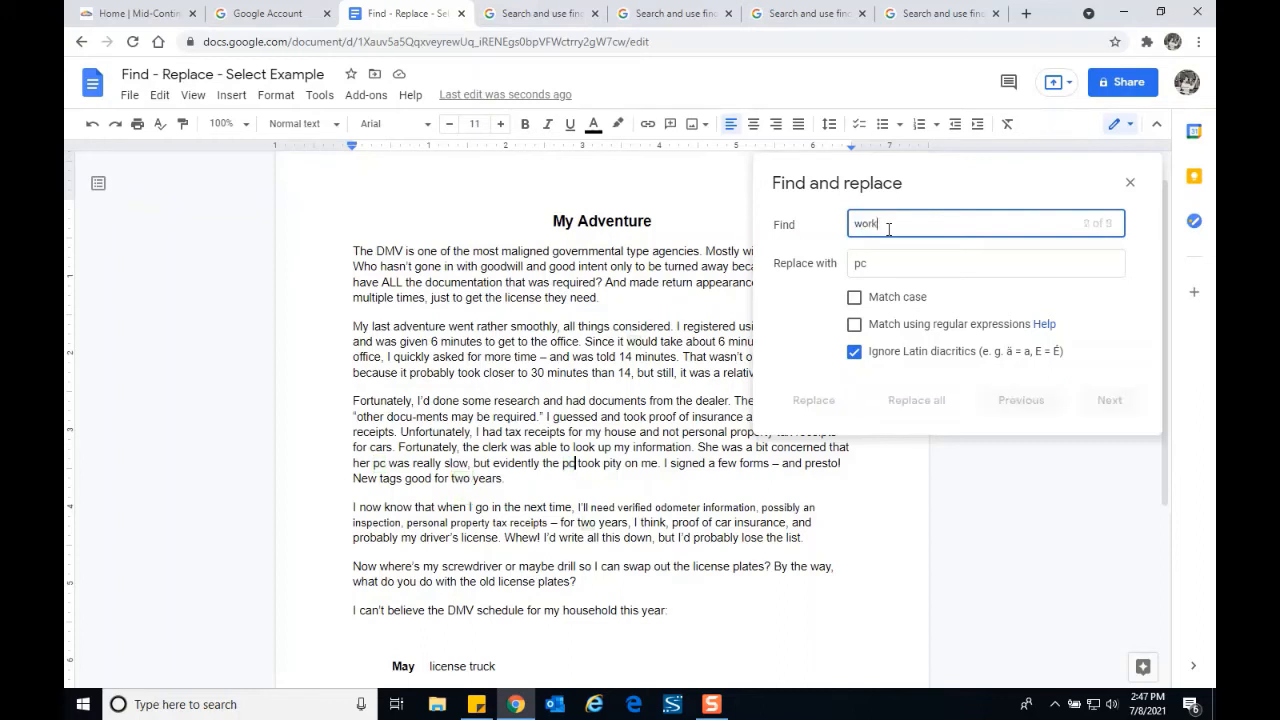
- Change the search term to "the office" and move the Find and replace dialog clear of the second paragraph's start
key("BackSpace")
key("BackSpace")
key("BackSpace")
key("BackSpace")
type("o")
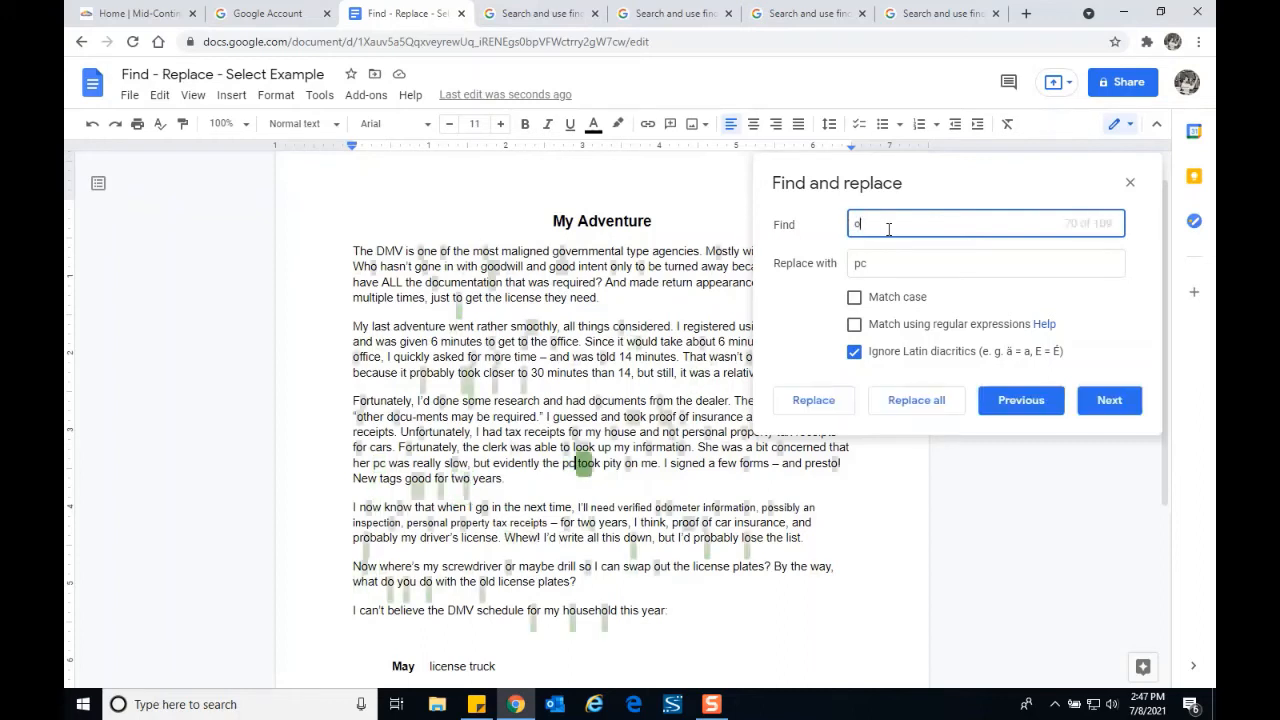
type("ffice")
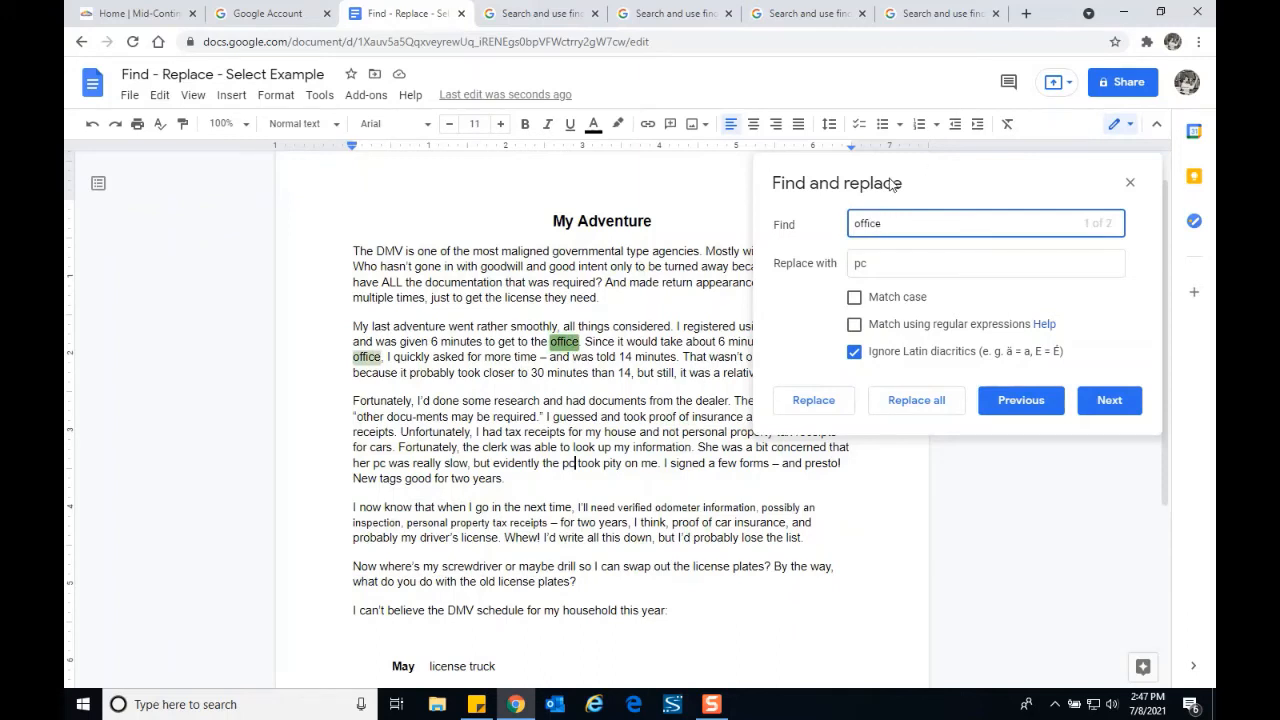
left_click(855, 224)
type("the")
left_click_drag(918, 184, 930, 385)
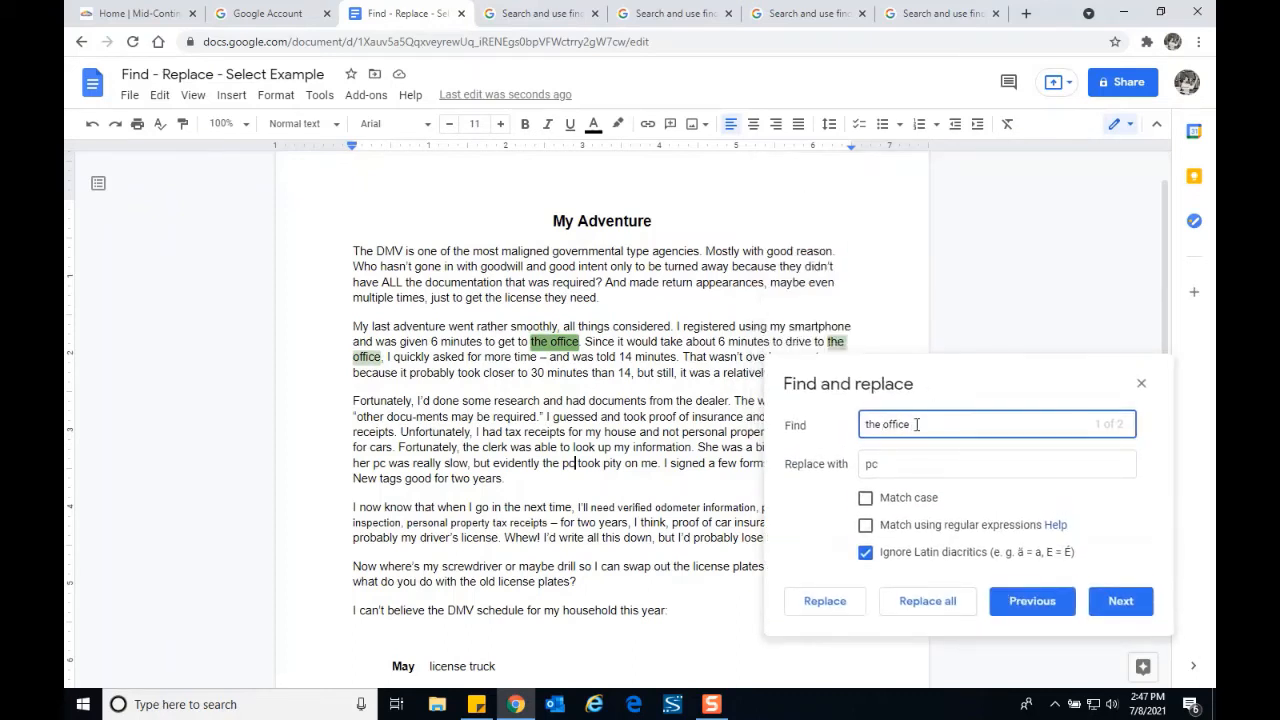
- Set the replacement text to "work" and replace only the current match of "the office"
left_click_drag(894, 467, 866, 465)
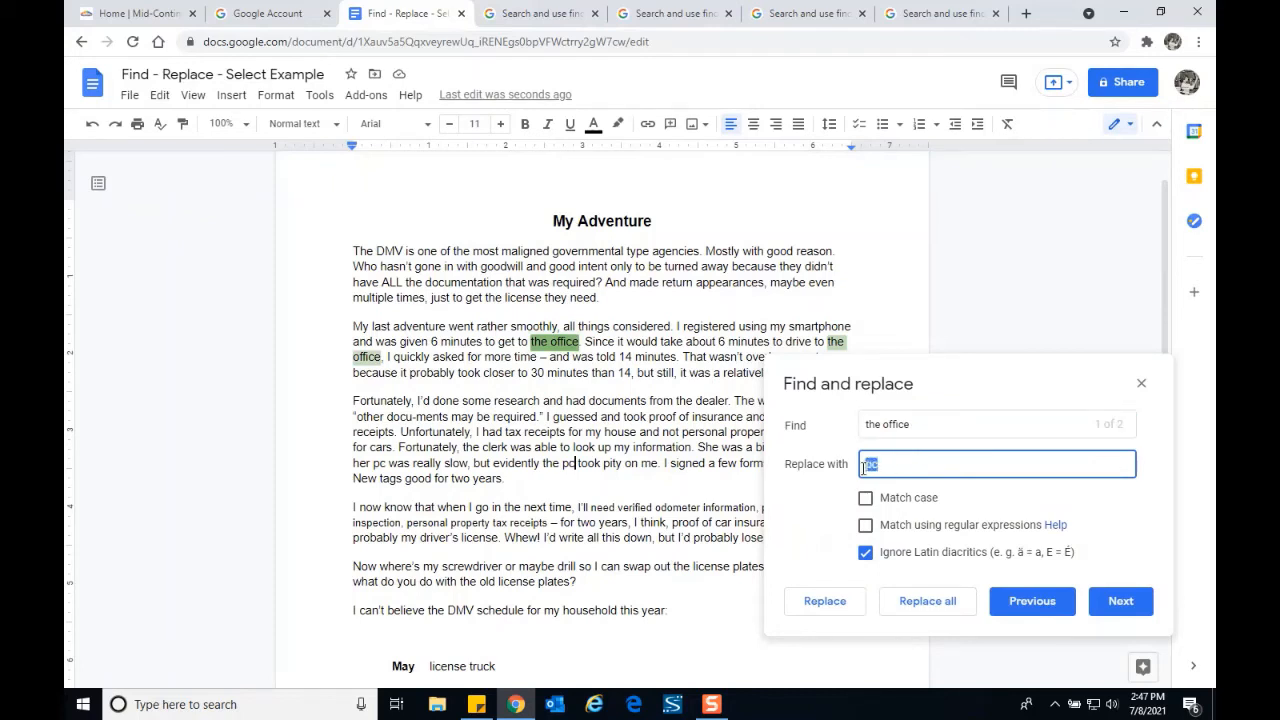
type("work")
left_click(829, 607)
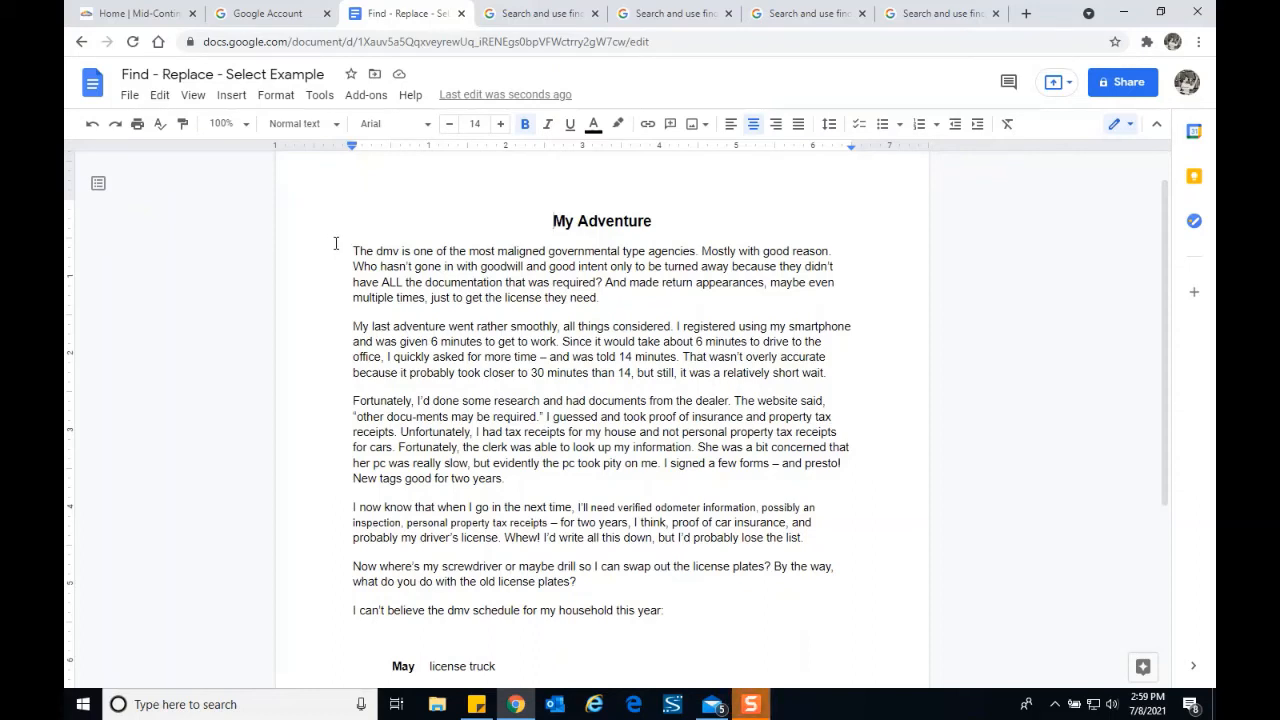
- Open Find and replace and replace all occurrences of "dmv" with uppercase "DMV"
left_click(162, 100)
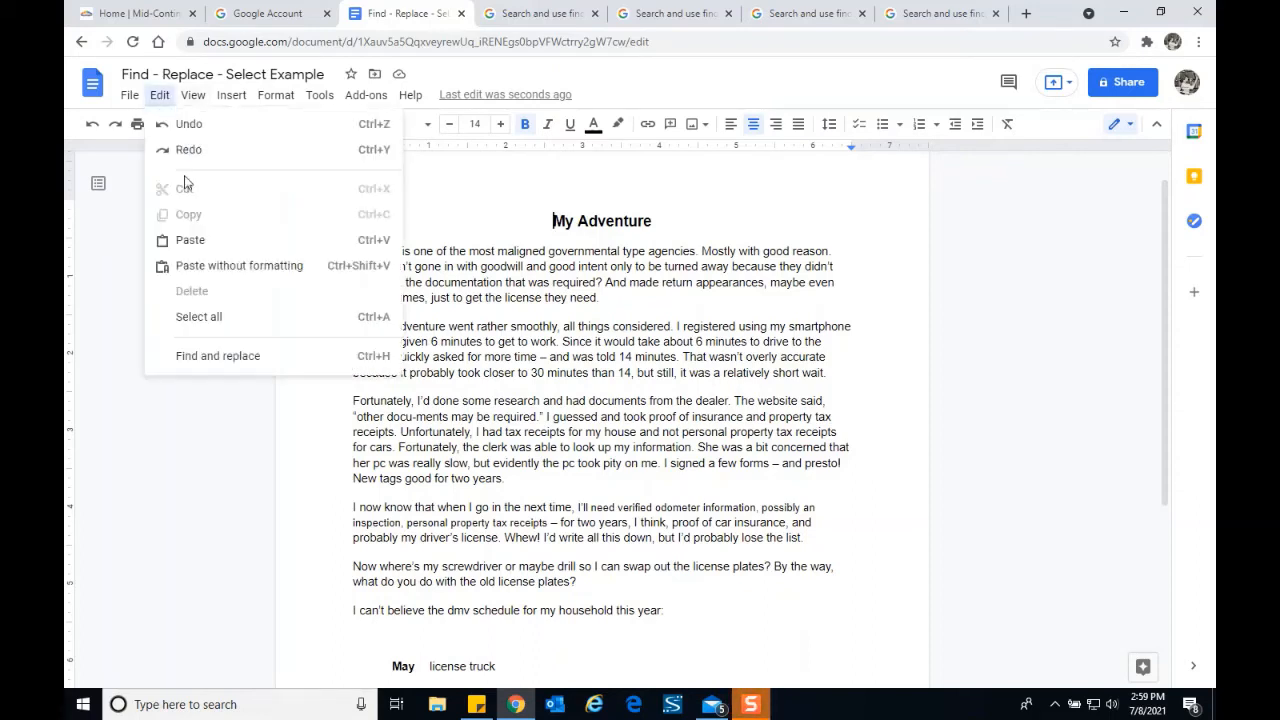
left_click(218, 356)
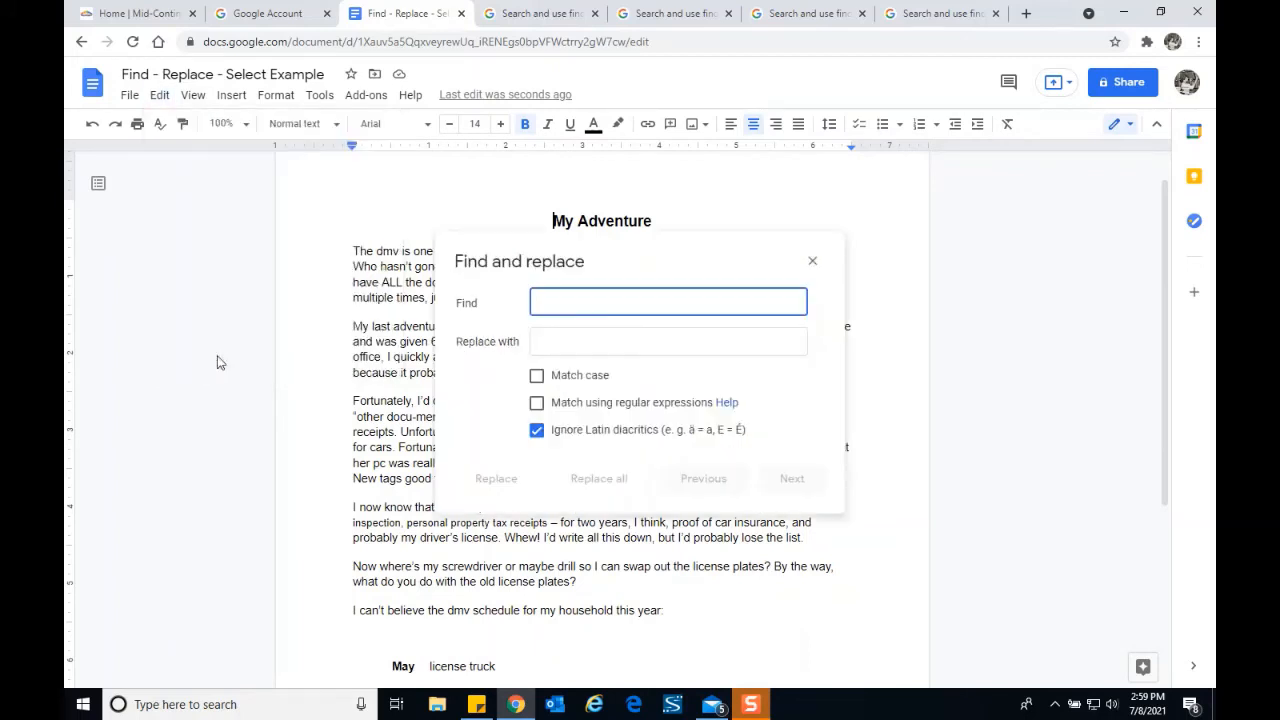
type("dmv")
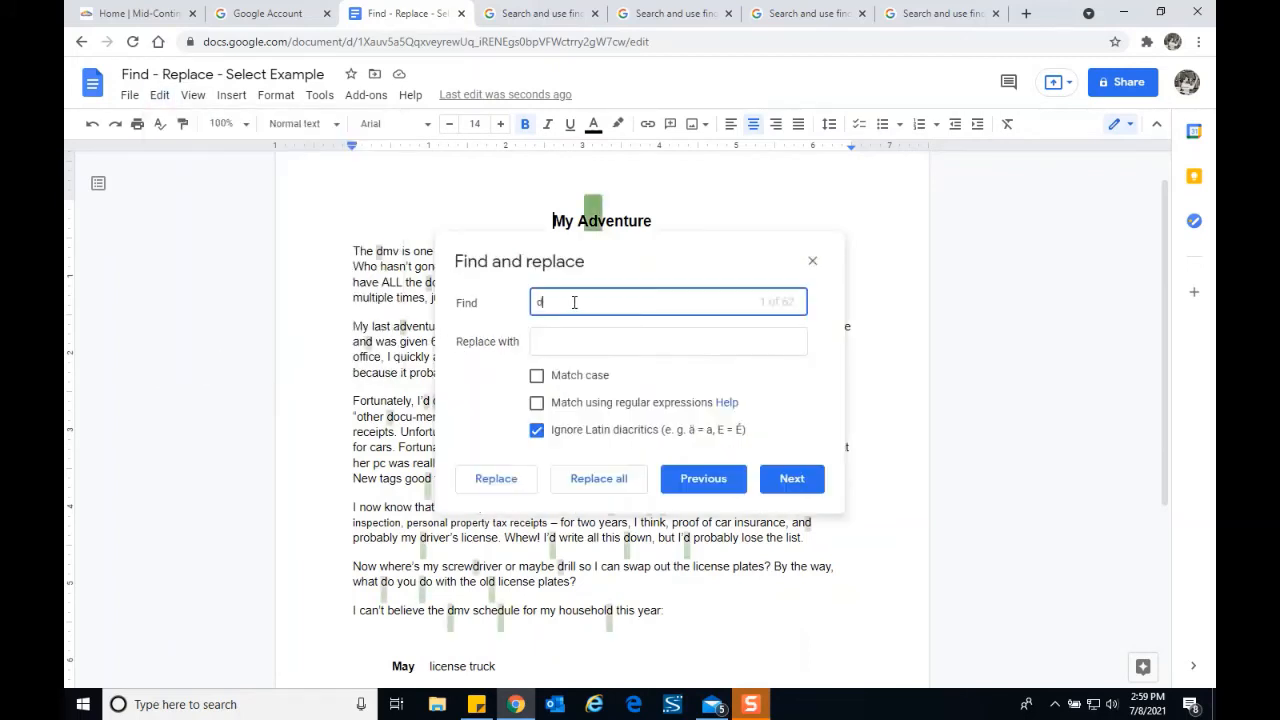
left_click(558, 344)
type("DMV")
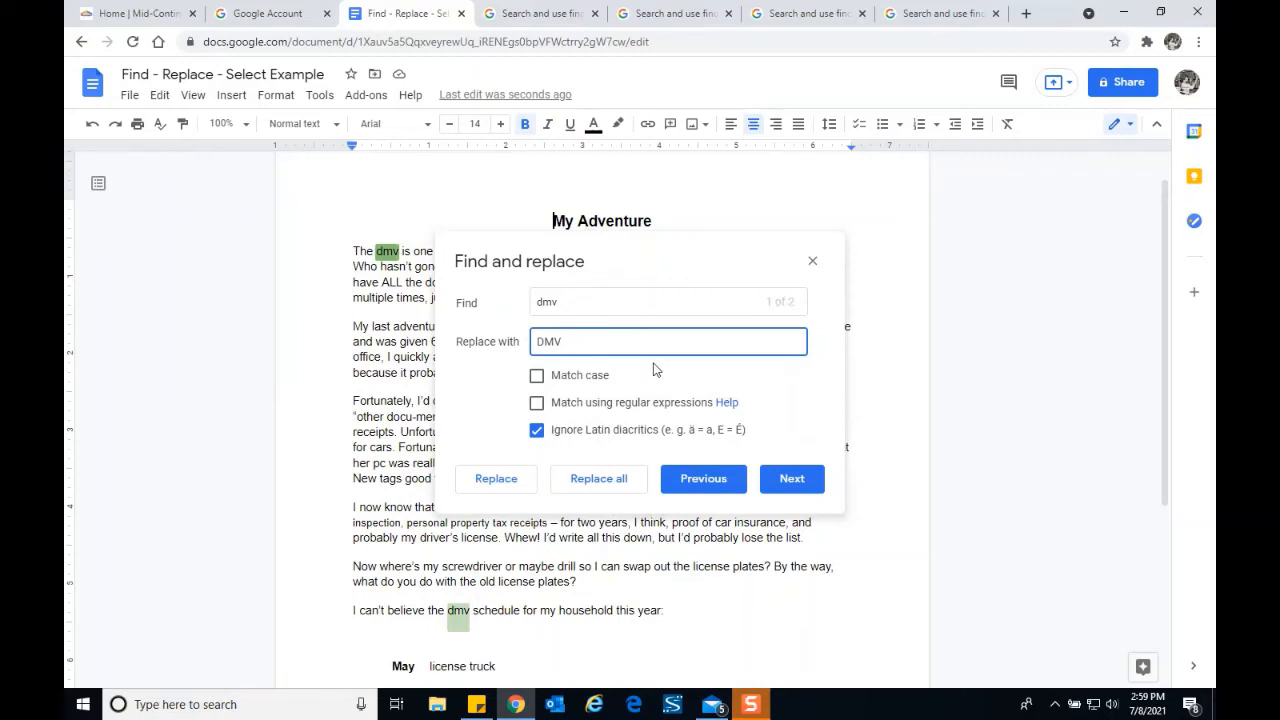
left_click(598, 490)
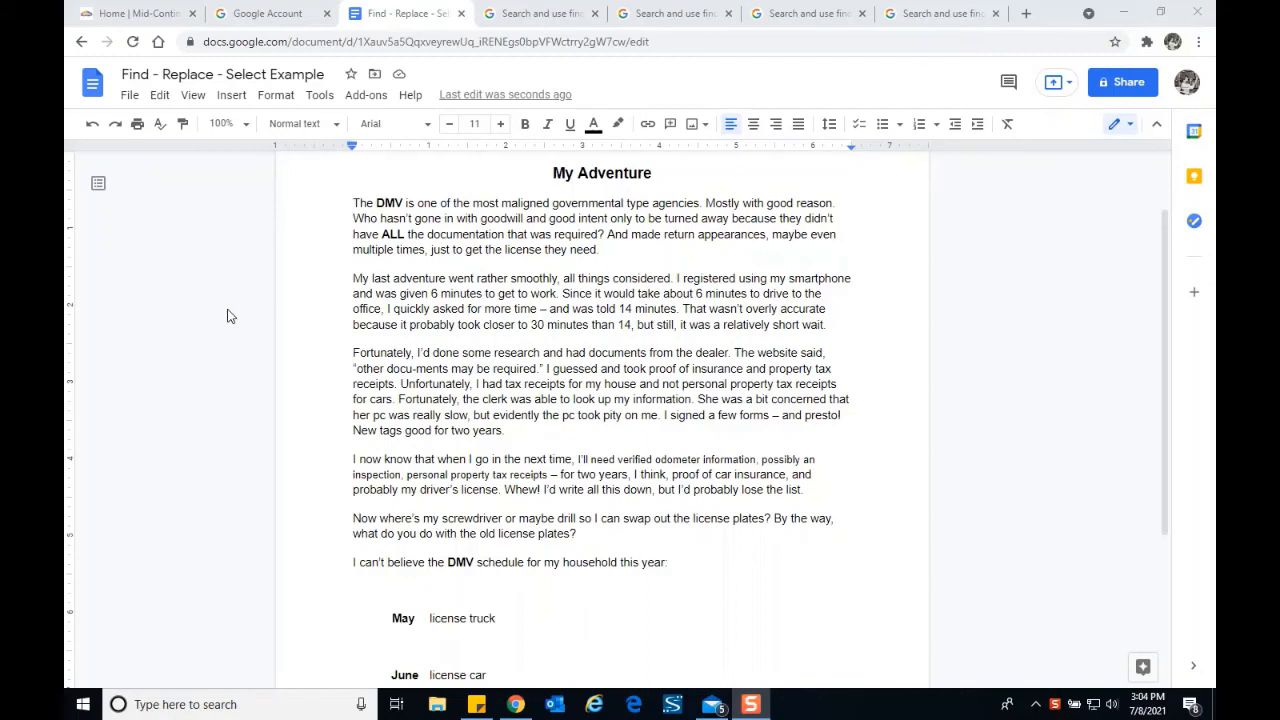
- Select the whole document twice, clearing the selection each time
key("ctrl+a")
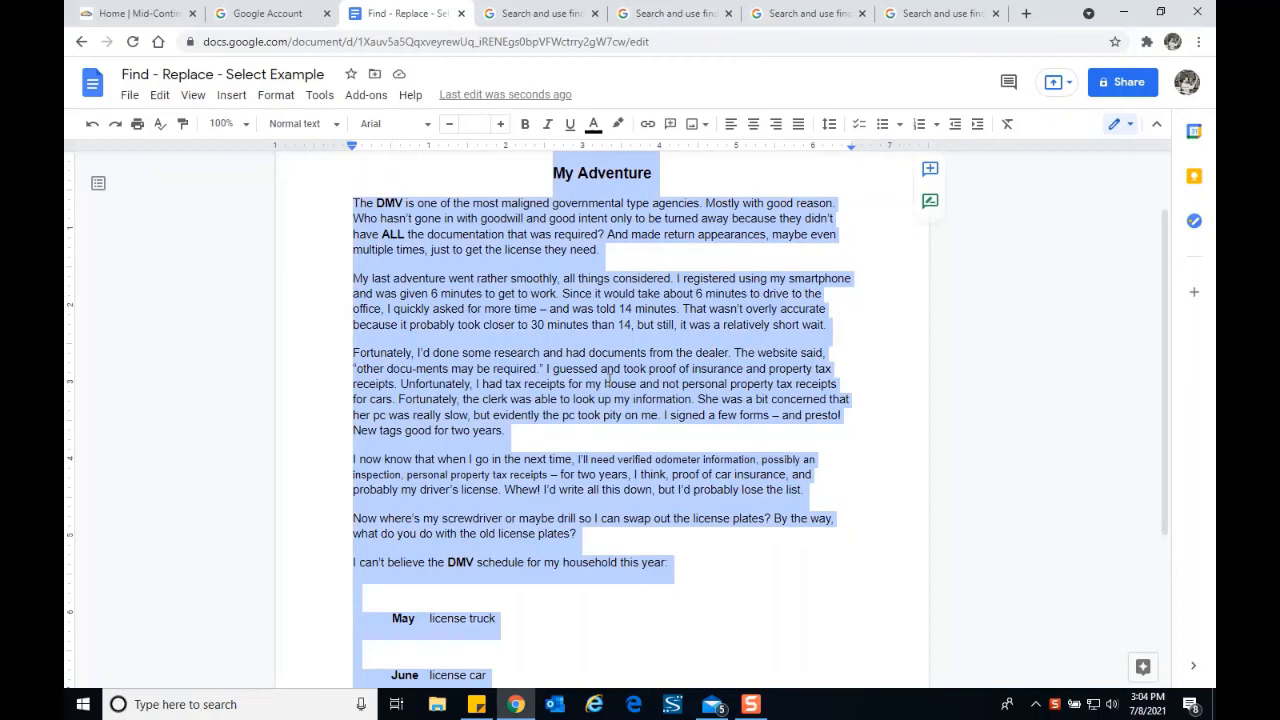
left_click(425, 184)
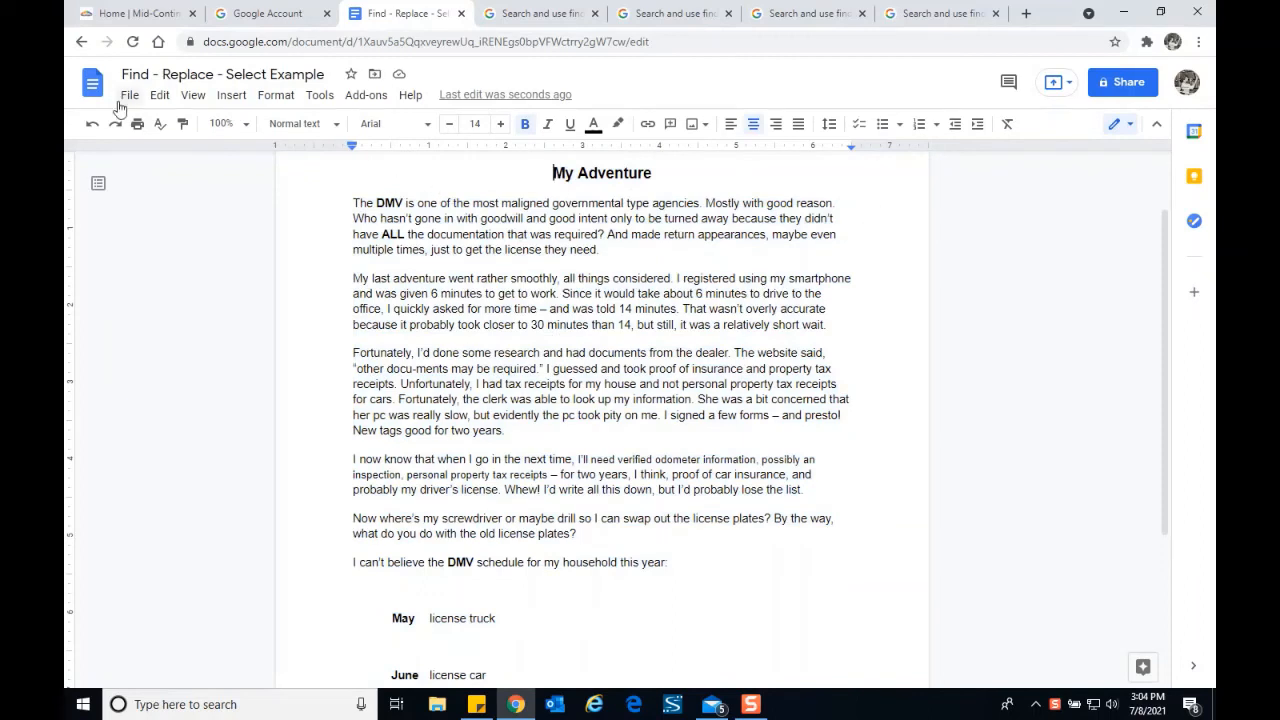
left_click(160, 96)
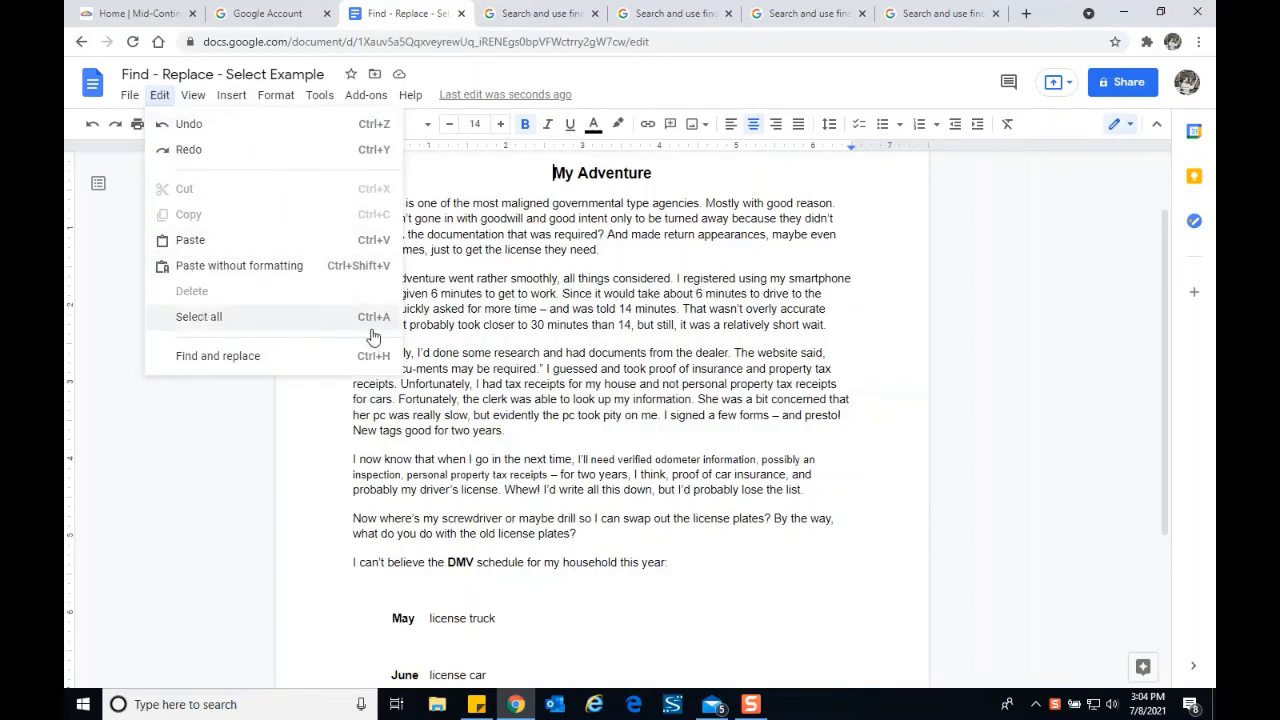
left_click(213, 318)
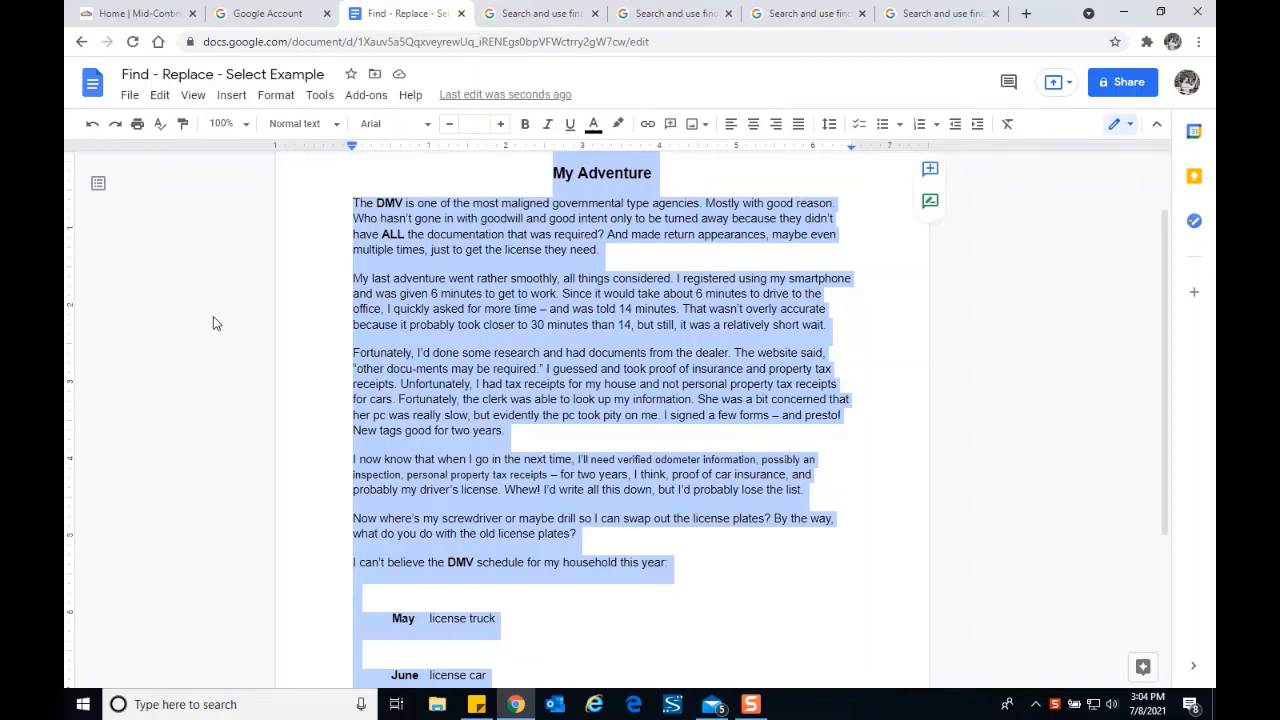
left_click(349, 209)
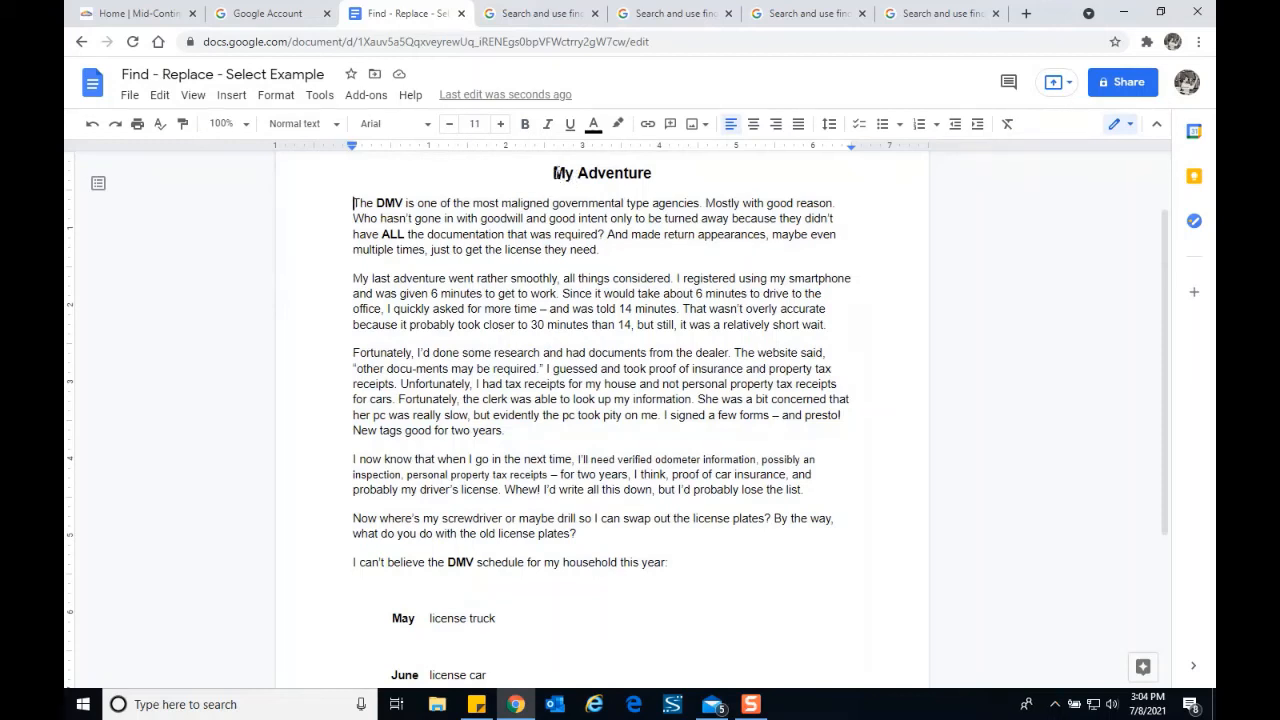
- Select all text matching the formatting of the "My Adventure" title, and clear the selection
left_click(561, 174)
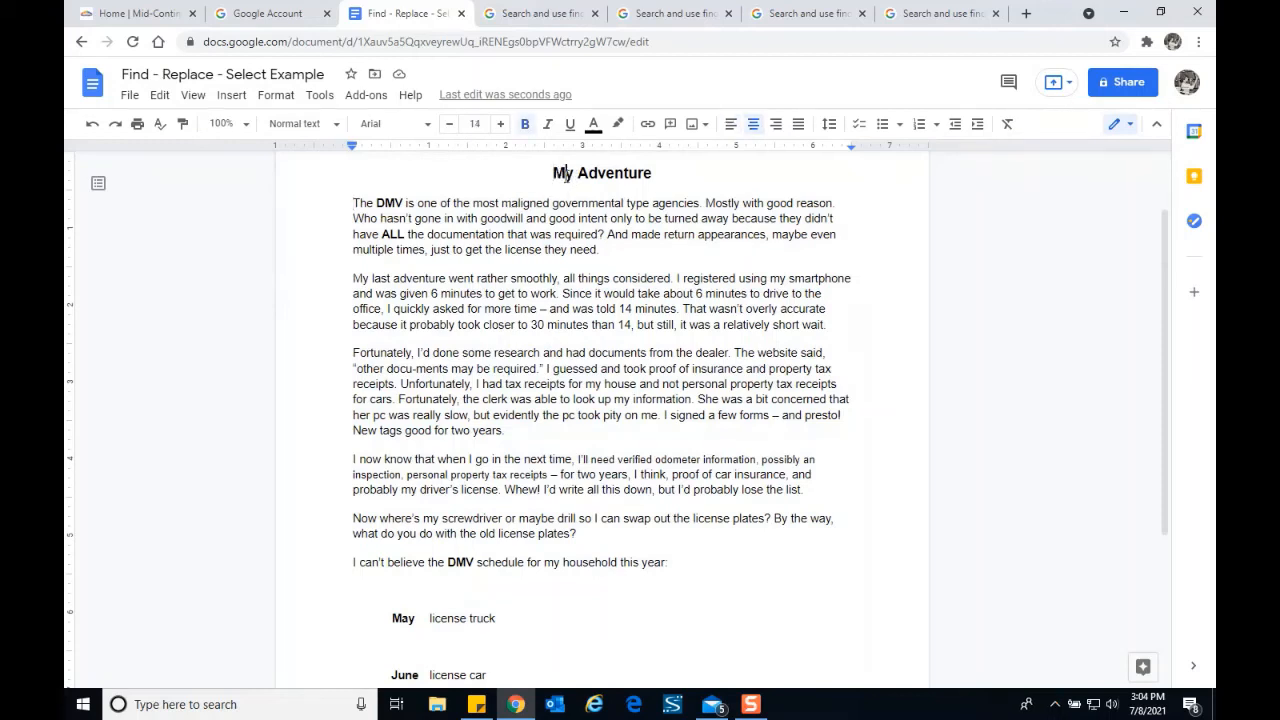
right_click(565, 173)
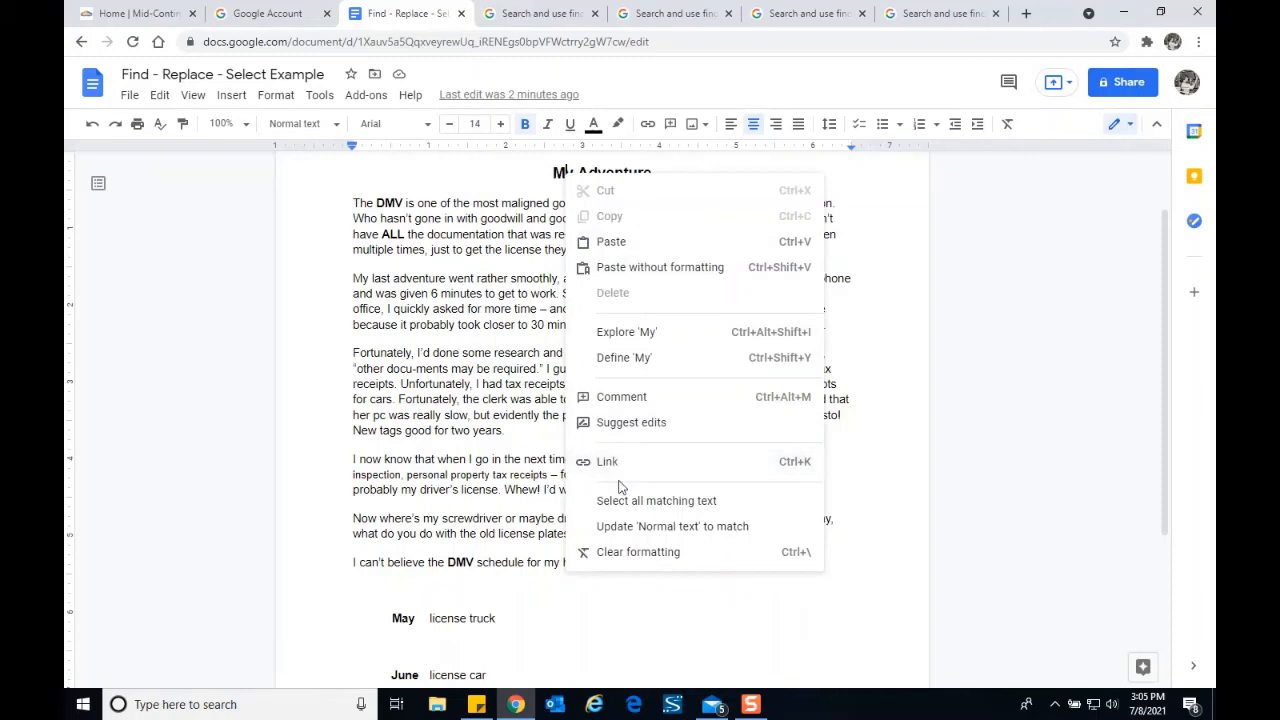
left_click(672, 508)
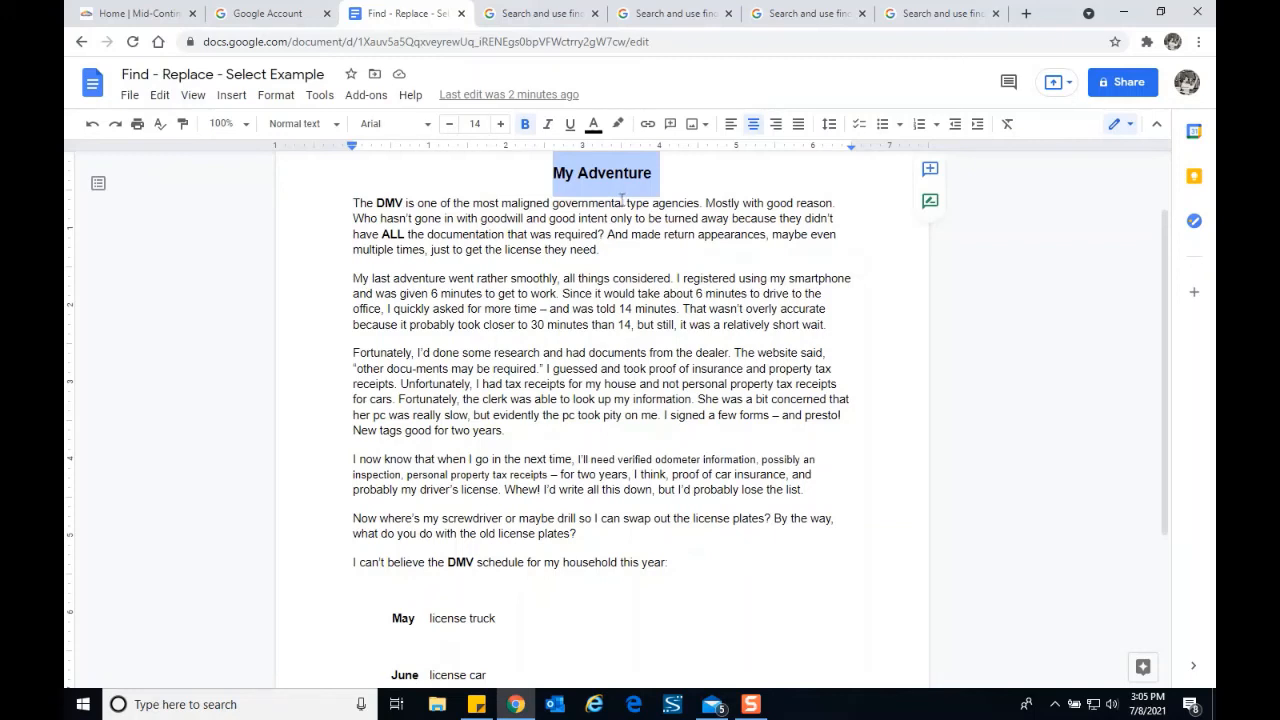
left_click(519, 241)
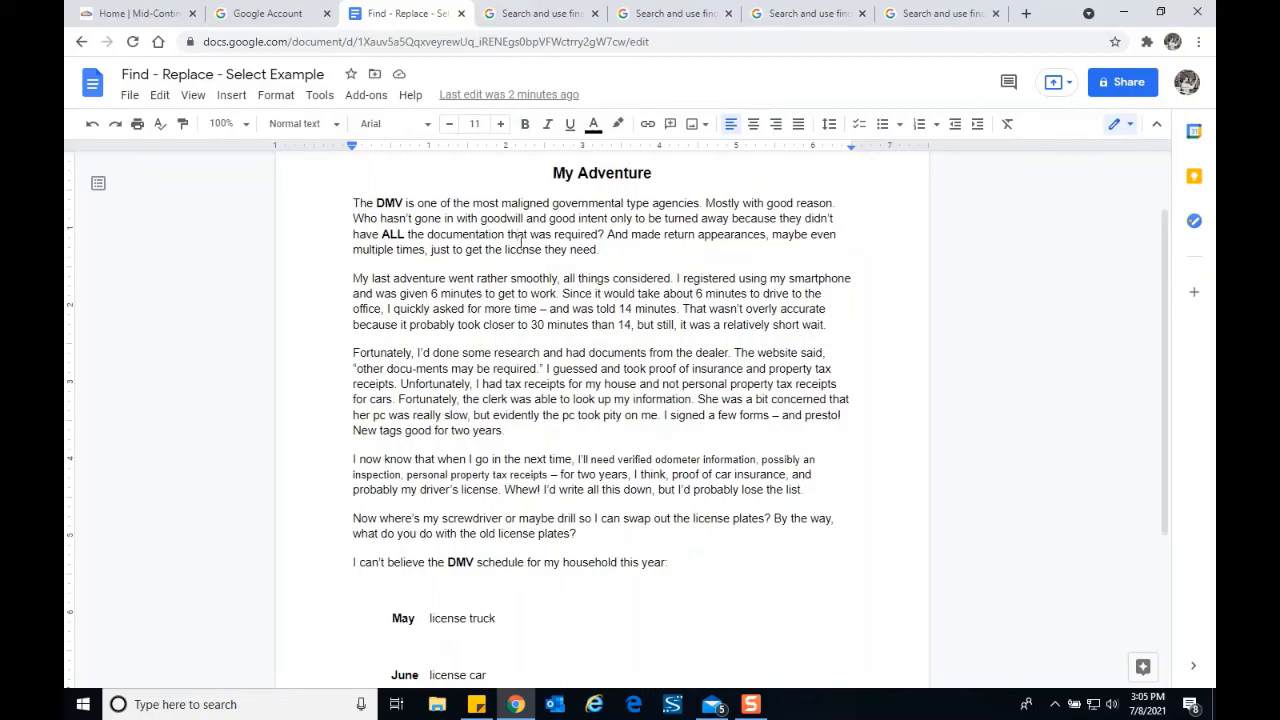
- Select all text matching the bold "DMV" in the first paragraph, review the selected words through the document, and reselect the matching text
left_click(387, 203)
right_click(388, 201)
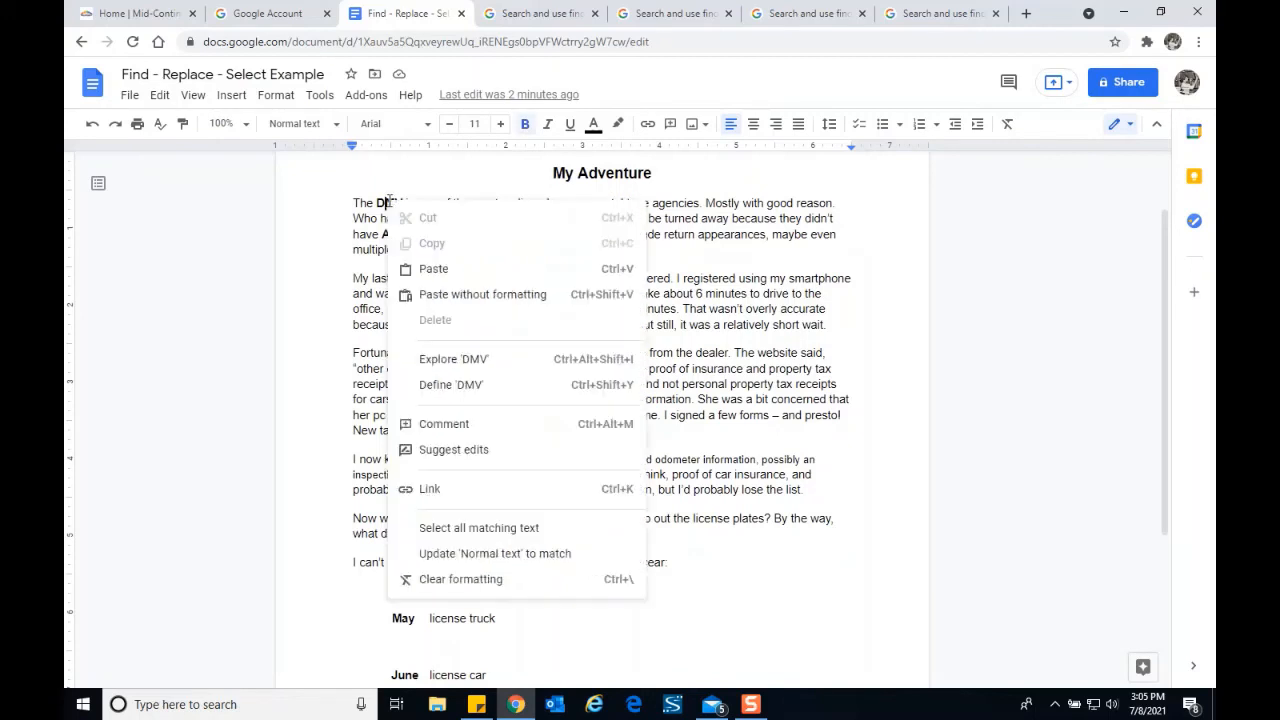
left_click(463, 530)
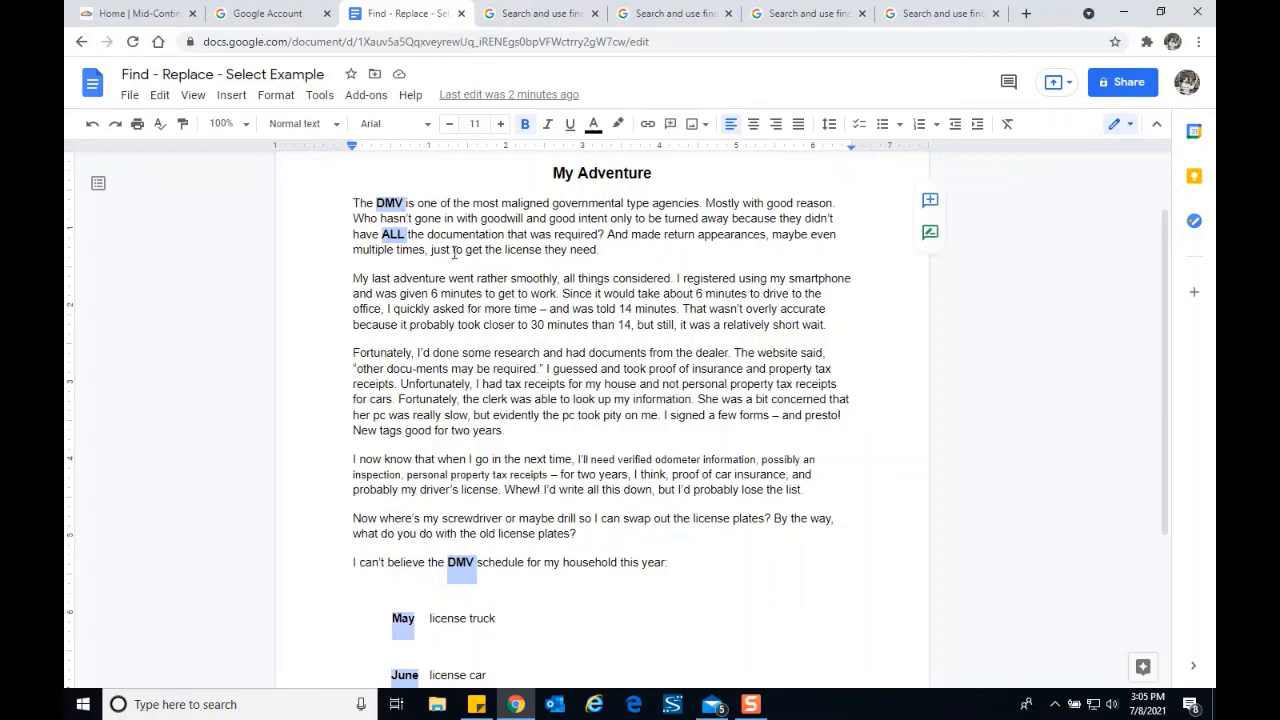
left_click_drag(1163, 308, 1160, 387)
left_click_drag(1160, 430, 1150, 245)
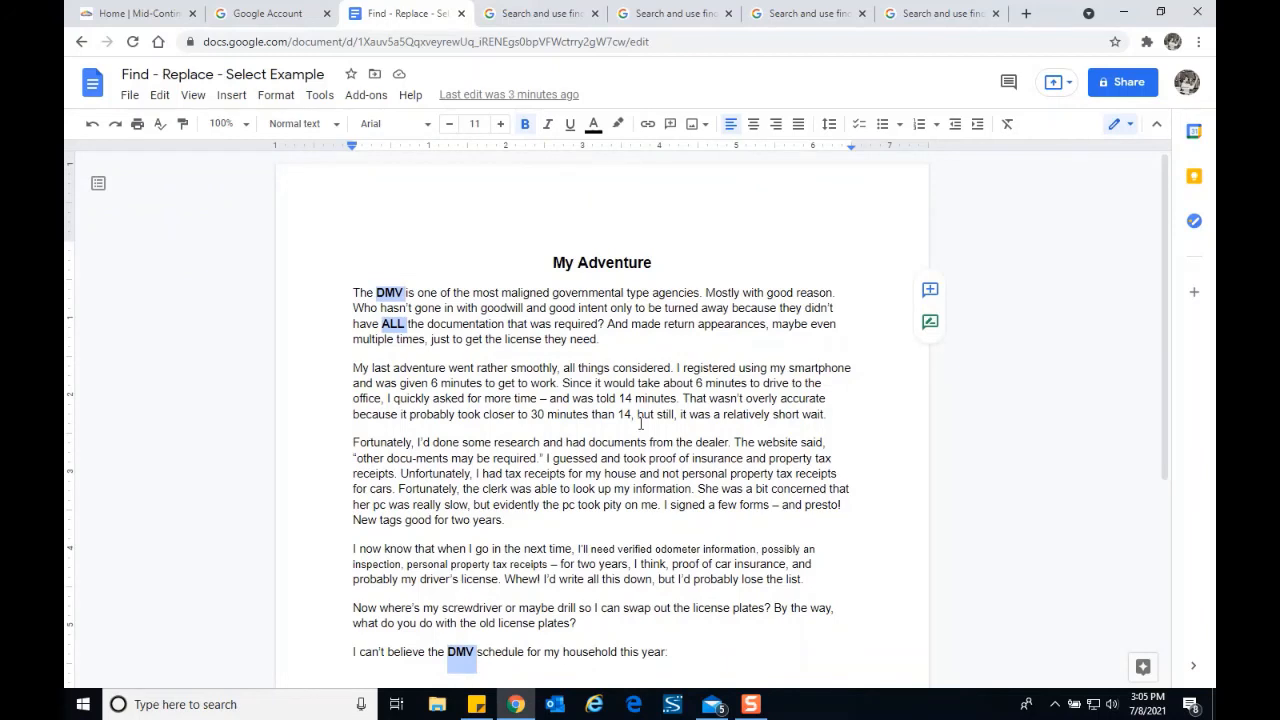
right_click(397, 289)
right_click(396, 288)
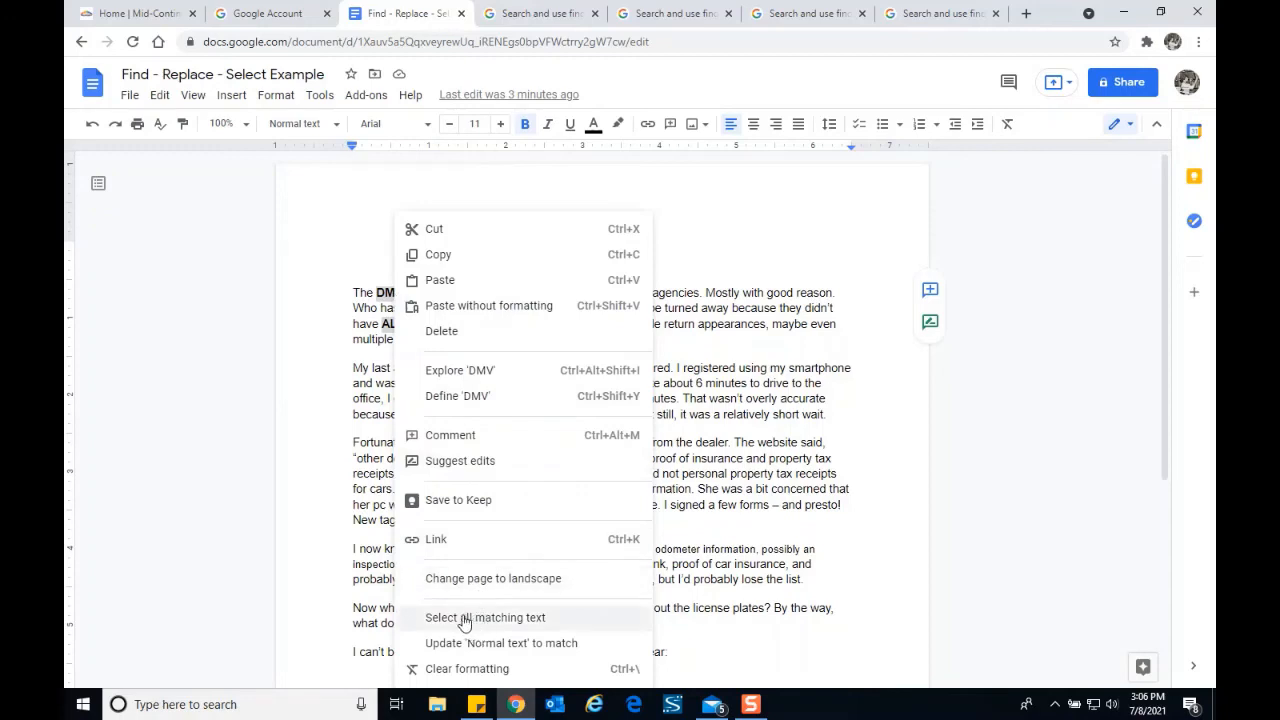
left_click(487, 618)
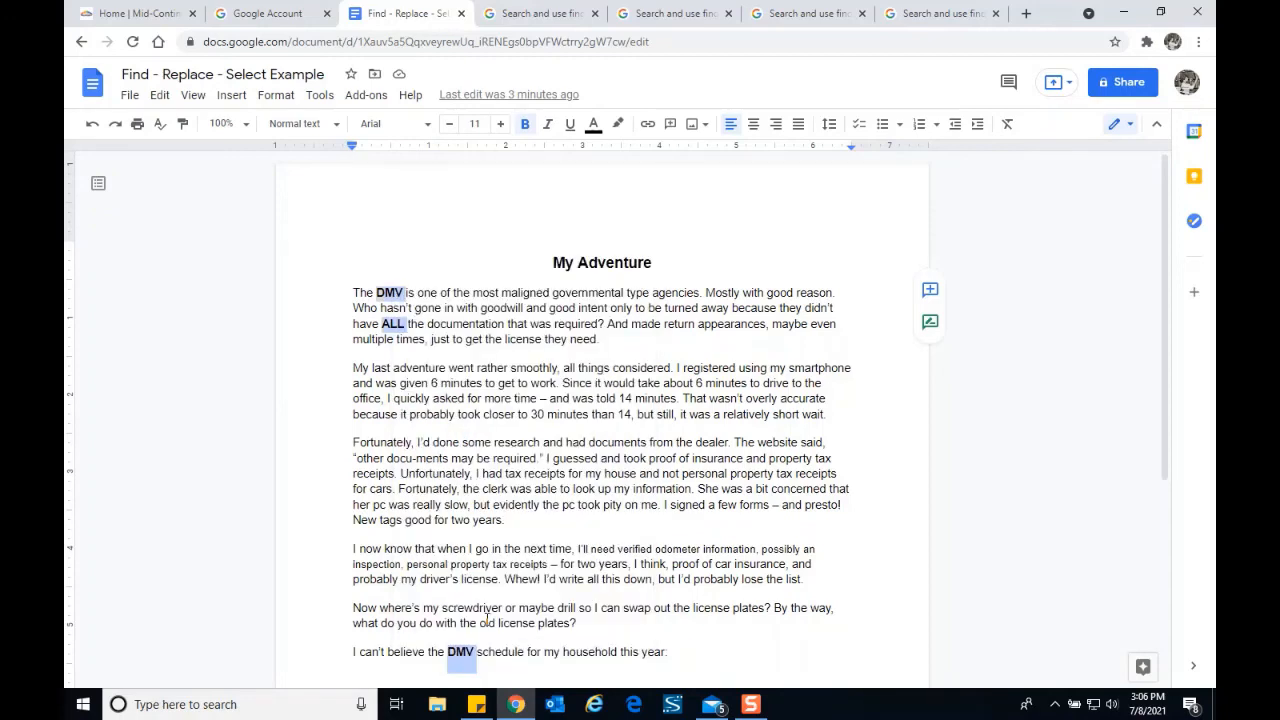